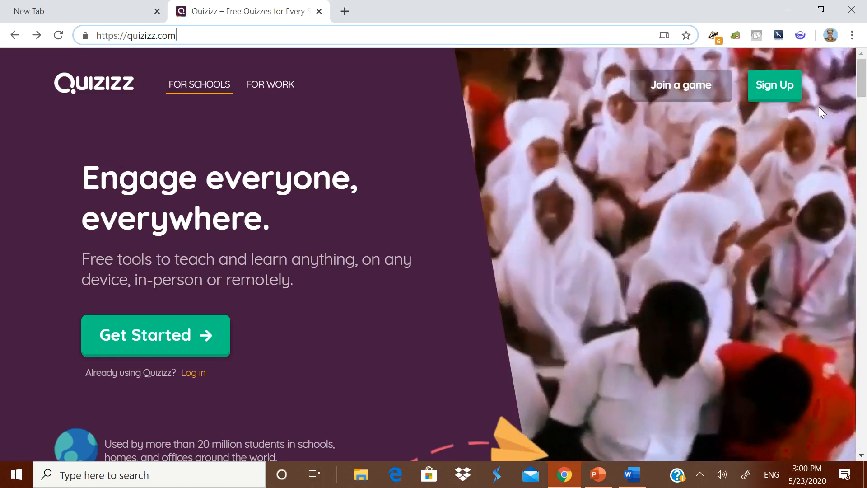
# - Sign up for a Quizizz account using the existing Google account and choose to use it as a teacher
pyautogui.click(778, 94)
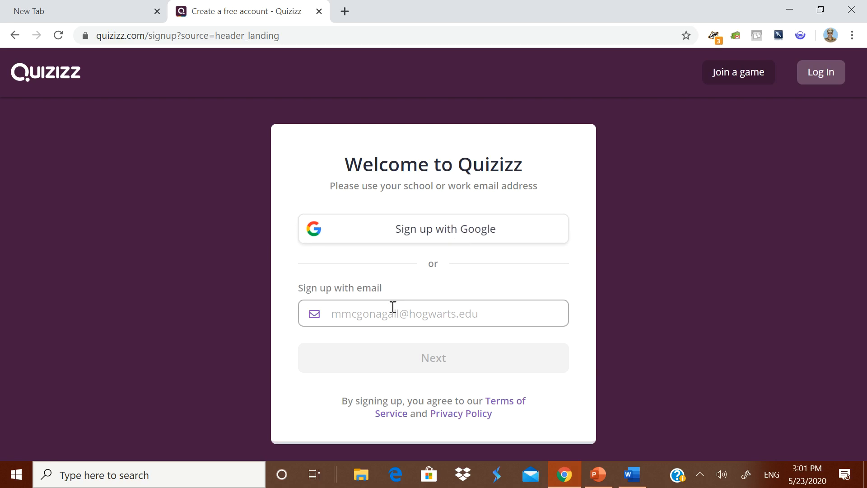
pyautogui.click(377, 315)
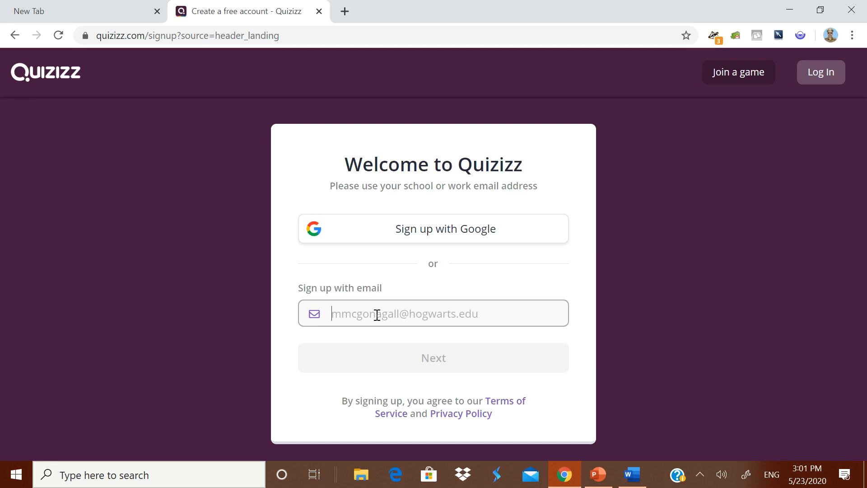
pyautogui.click(478, 236)
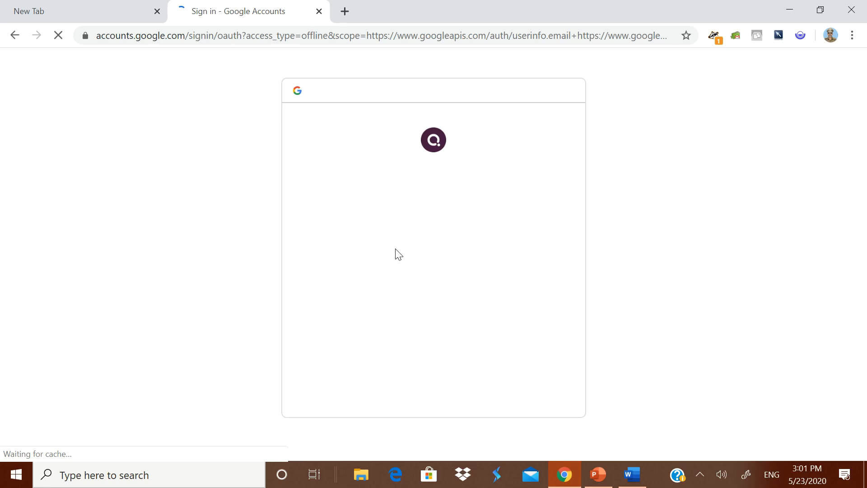
pyautogui.click(393, 290)
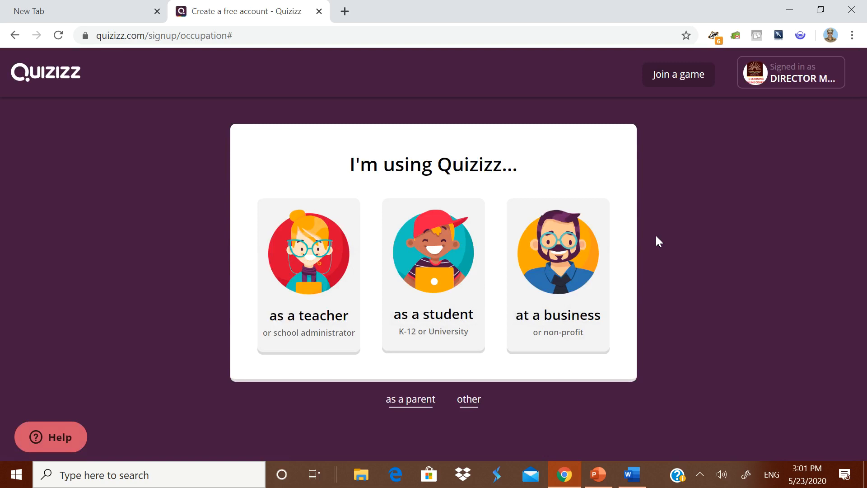
pyautogui.click(322, 276)
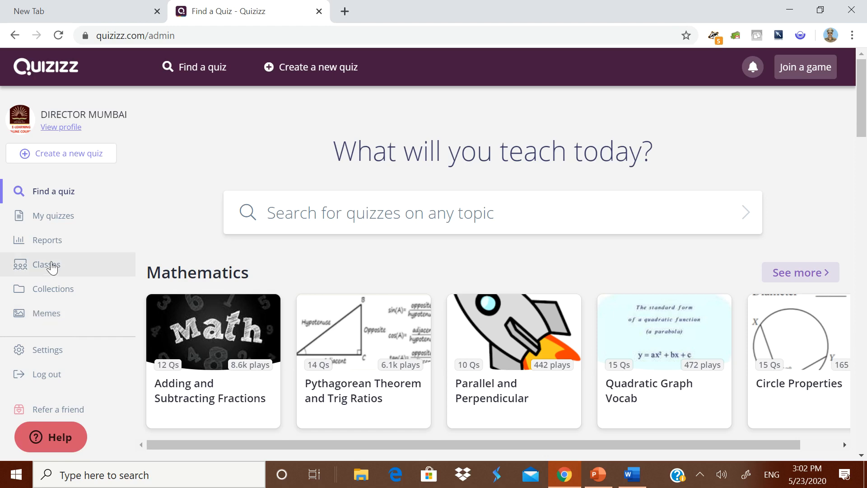
# - Browse the featured quizzes by subject on the Find a quiz page
pyautogui.click(67, 199)
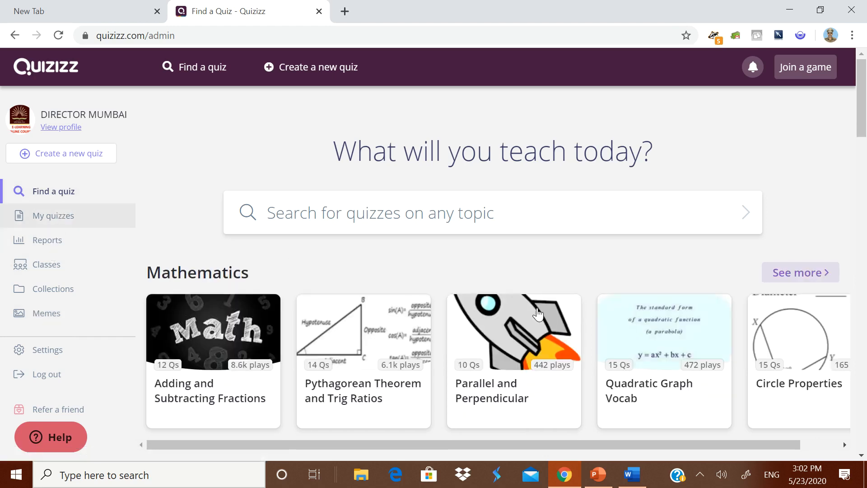
pyautogui.scroll(-1, 770, 257)
pyautogui.scroll(-18, 770, 257)
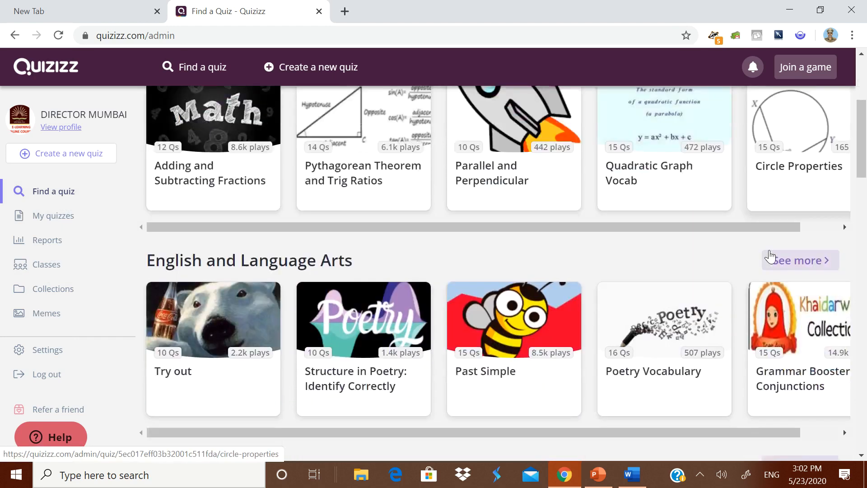
pyautogui.scroll(-8, 769, 253)
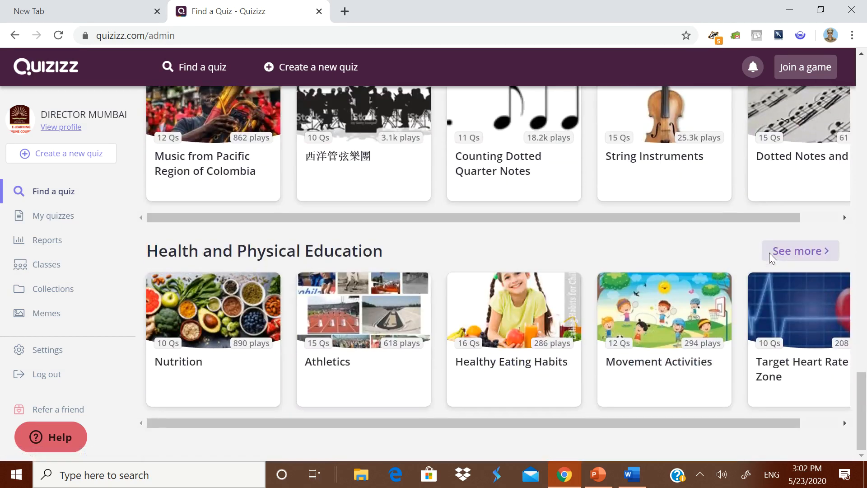
pyautogui.scroll(20, 769, 259)
pyautogui.scroll(10, 769, 267)
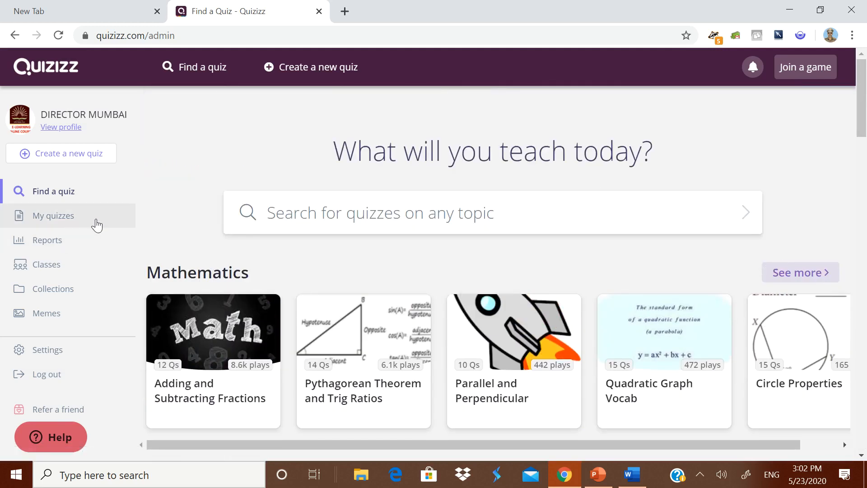
# - Create a new quiz named GENERAL QUIZ with Education as its subject
pyautogui.click(64, 222)
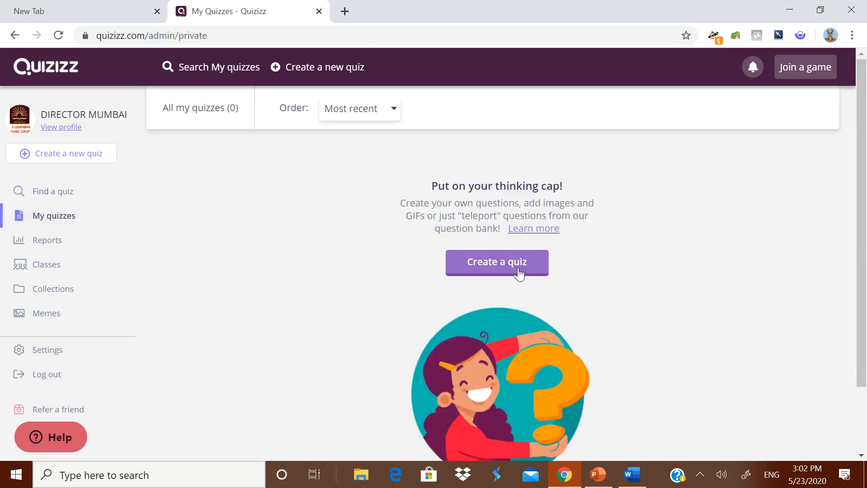
pyautogui.click(518, 271)
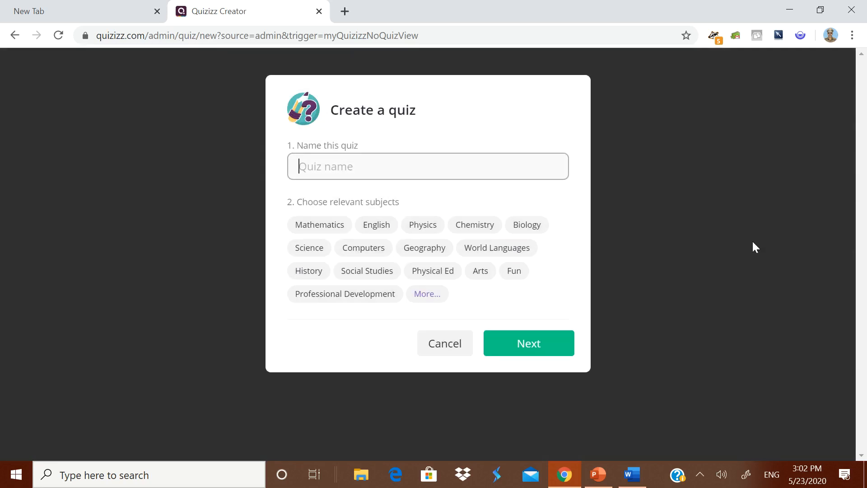
pyautogui.write('GENERAL QUIZ')
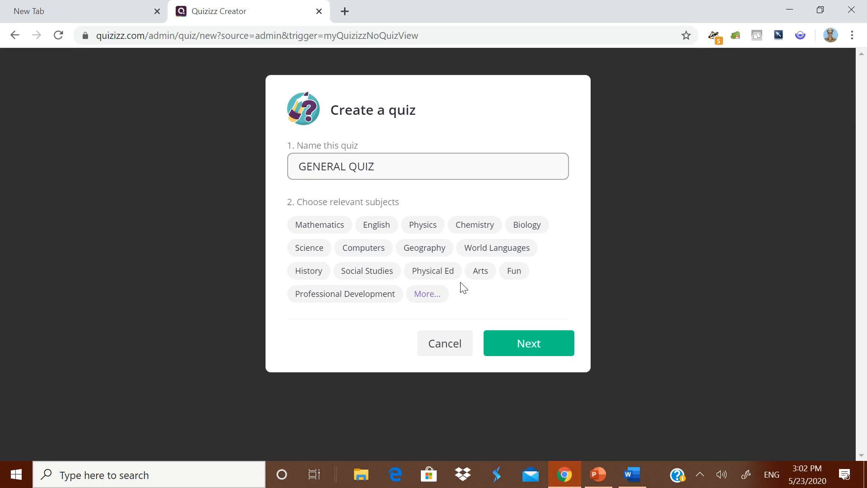
pyautogui.click(364, 299)
pyautogui.click(421, 296)
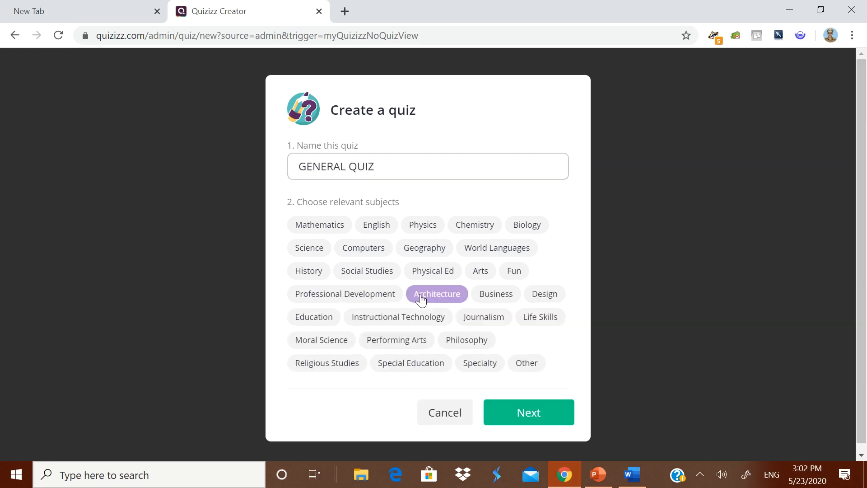
pyautogui.click(319, 327)
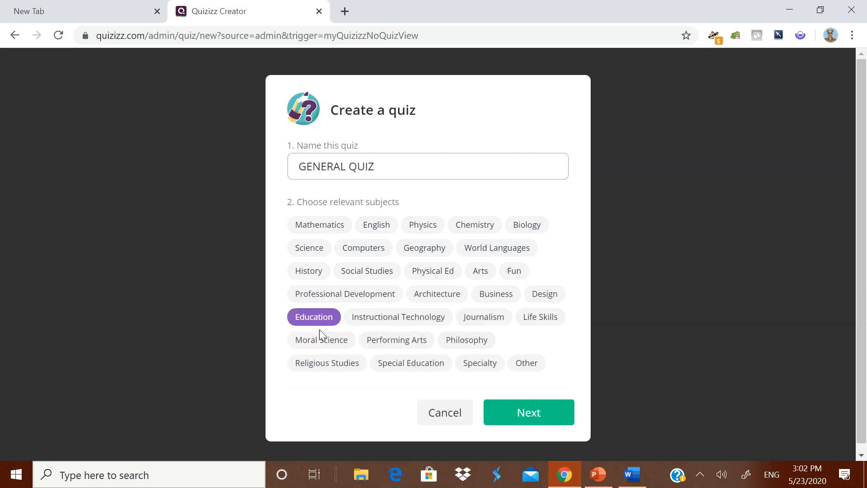
pyautogui.click(516, 419)
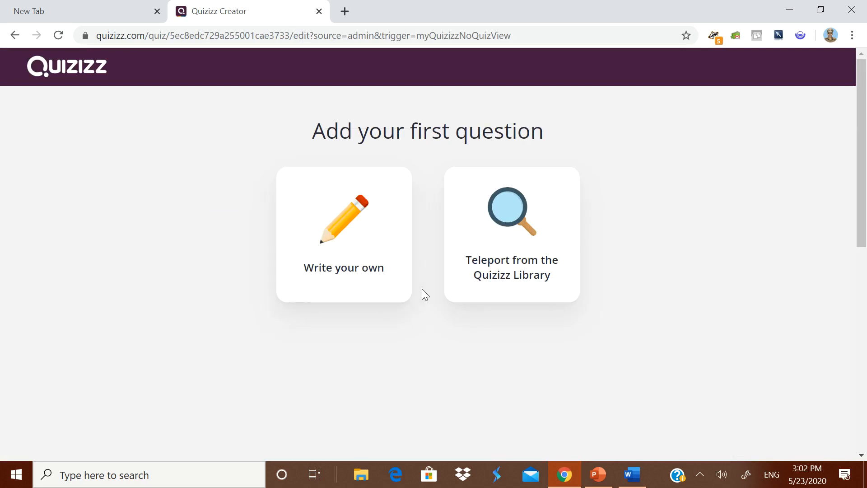
# - Add a self-written multiple-choice question to the quiz and look at its media upload options
pyautogui.click(365, 237)
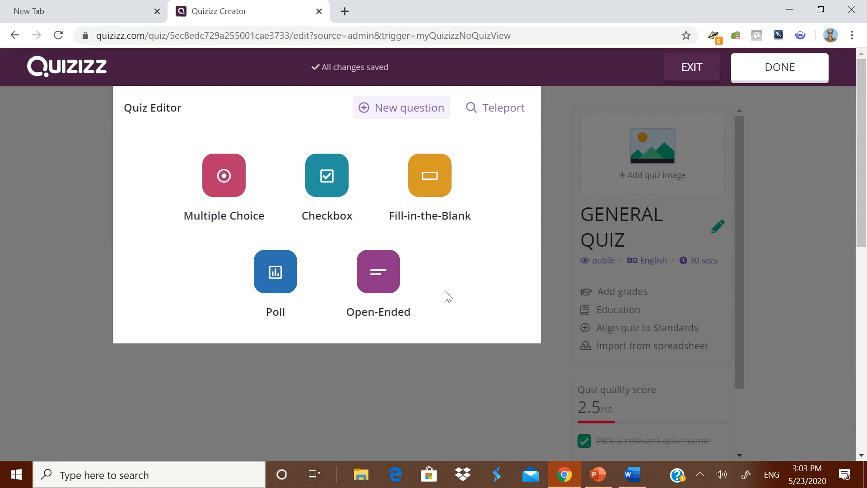
pyautogui.click(244, 190)
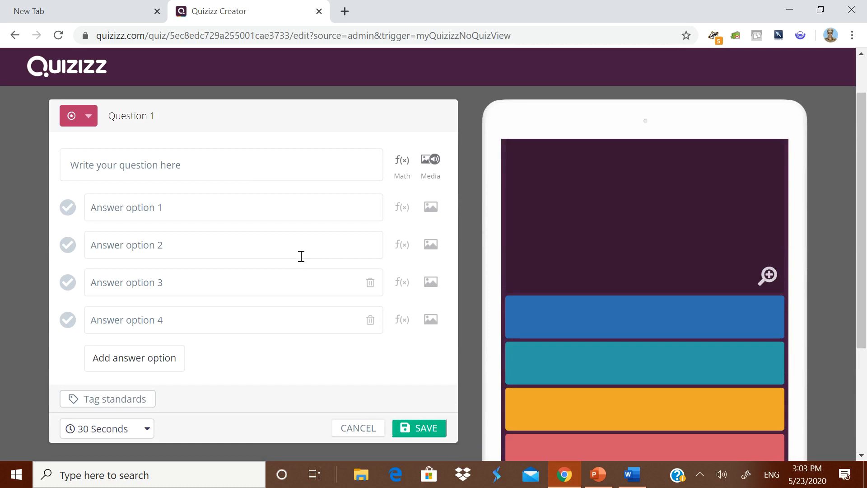
pyautogui.click(134, 172)
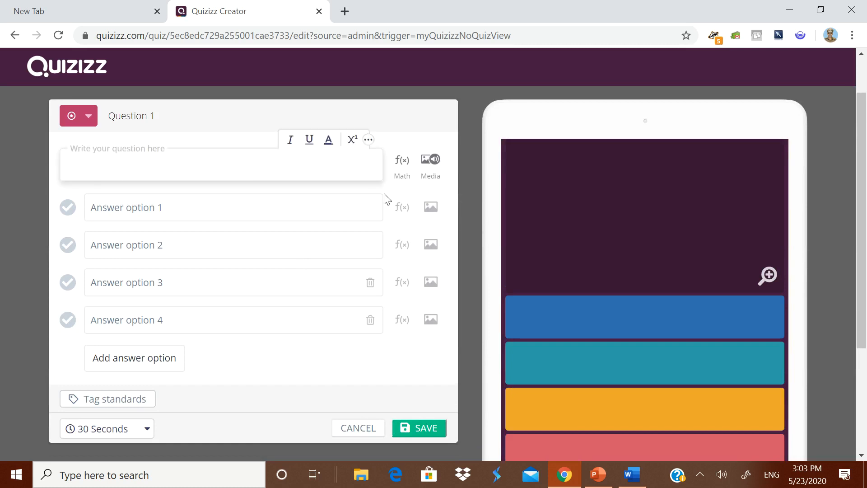
pyautogui.click(436, 171)
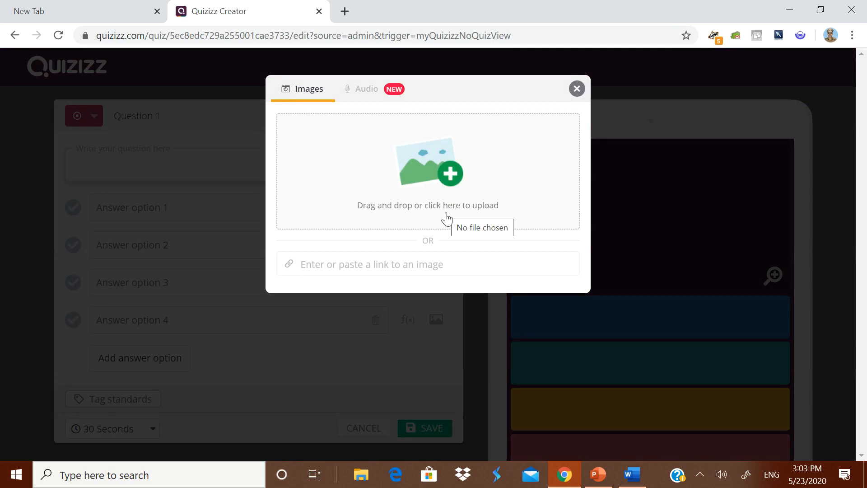
pyautogui.click(577, 88)
# - Copy "Full form of URL is ?" from quiz.docx in Word into the Quizizz question text
pyautogui.click(632, 474)
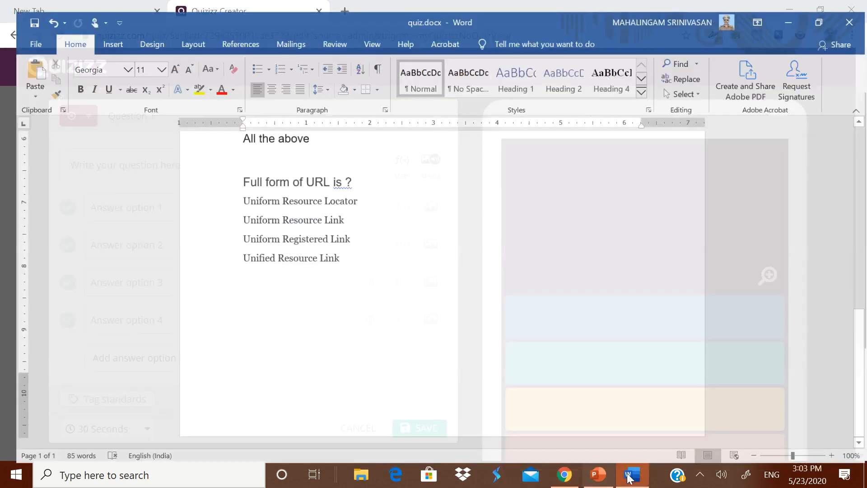
pyautogui.moveTo(232, 174); pyautogui.dragTo(349, 174)
pyautogui.hotkey('ctrl', 'c')
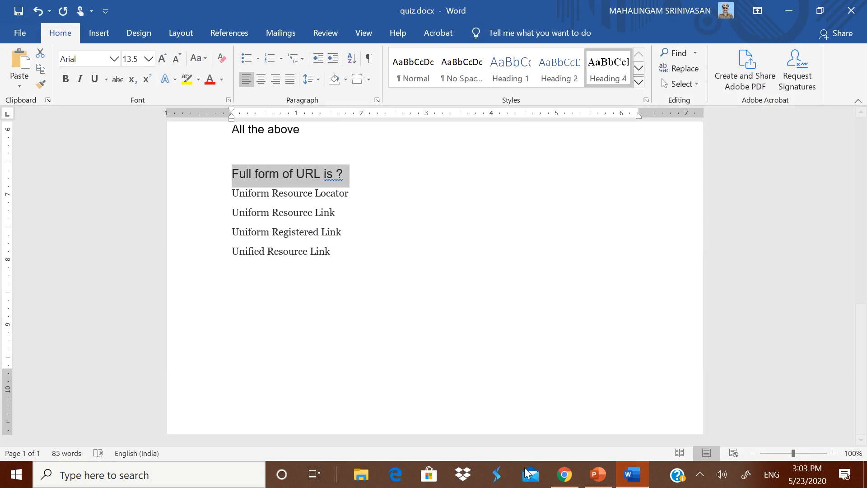
pyautogui.click(565, 474)
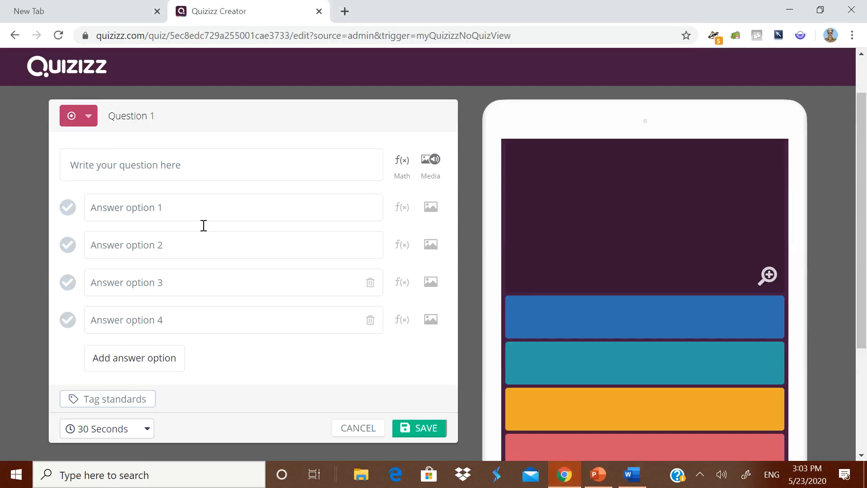
pyautogui.click(175, 169)
pyautogui.hotkey('ctrl', 'v')
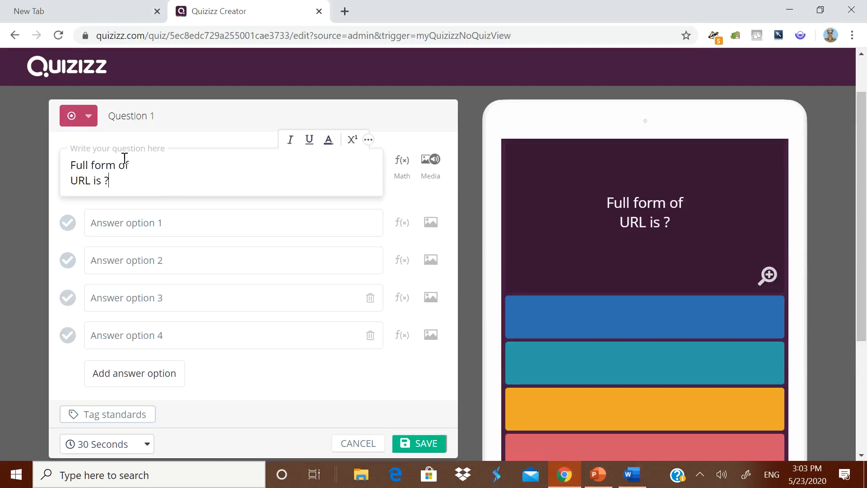
# - Copy "Uniform Resource Locator" from the Word document into answer option 1 of the Quizizz question
pyautogui.click(628, 479)
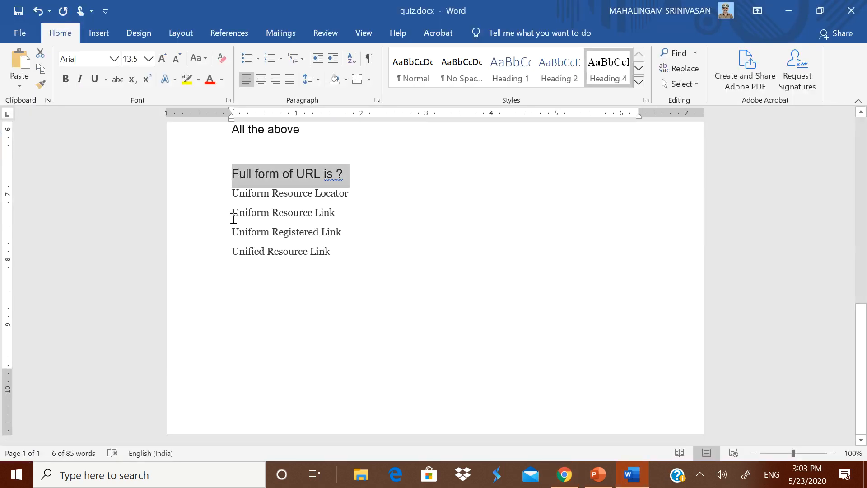
pyautogui.moveTo(231, 194); pyautogui.dragTo(370, 198)
pyautogui.hotkey('ctrl', 'c')
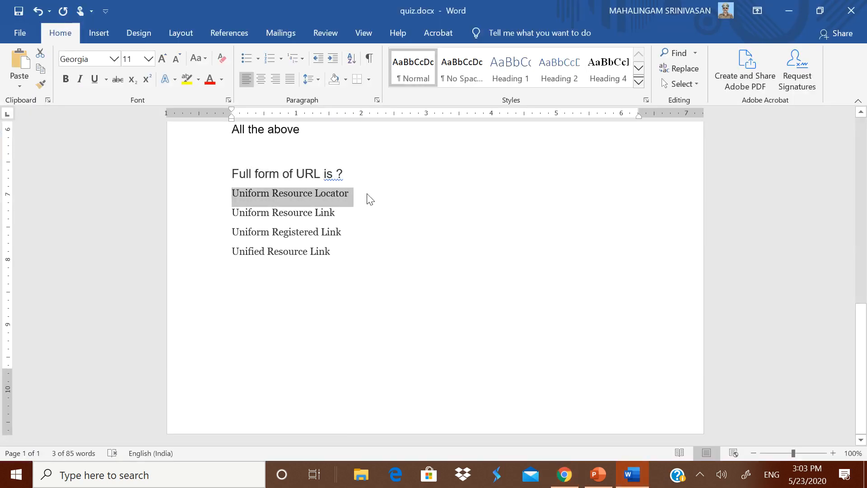
pyautogui.click(564, 474)
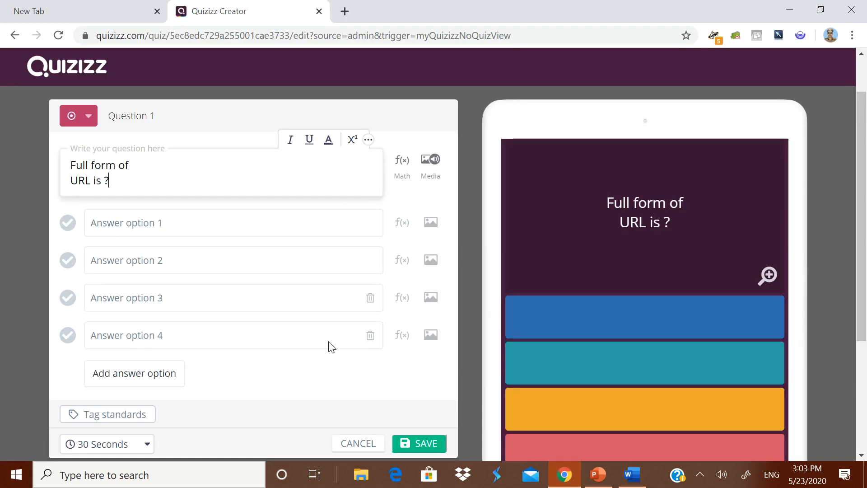
pyautogui.click(194, 215)
pyautogui.hotkey('ctrl', 'v')
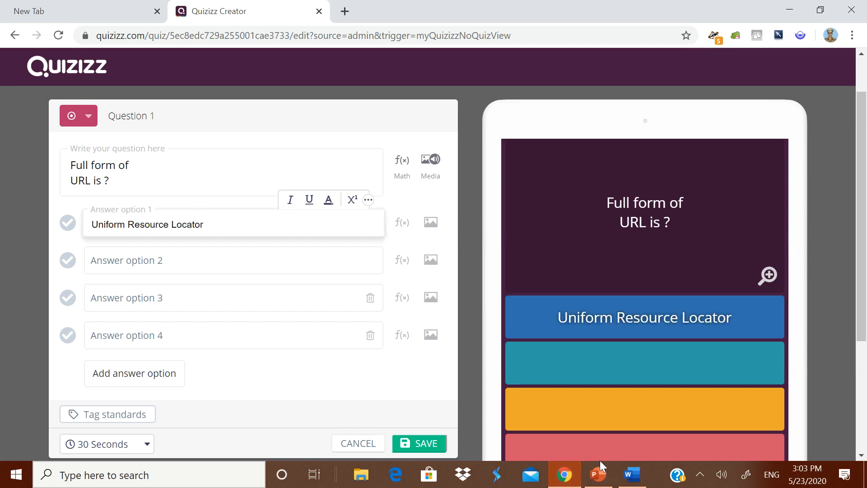
# - Copy "Uniform Resource Link" from the Word document into answer option 2 of the Quizizz question
pyautogui.click(632, 475)
pyautogui.moveTo(232, 212); pyautogui.dragTo(362, 213)
pyautogui.hotkey('ctrl', 'c')
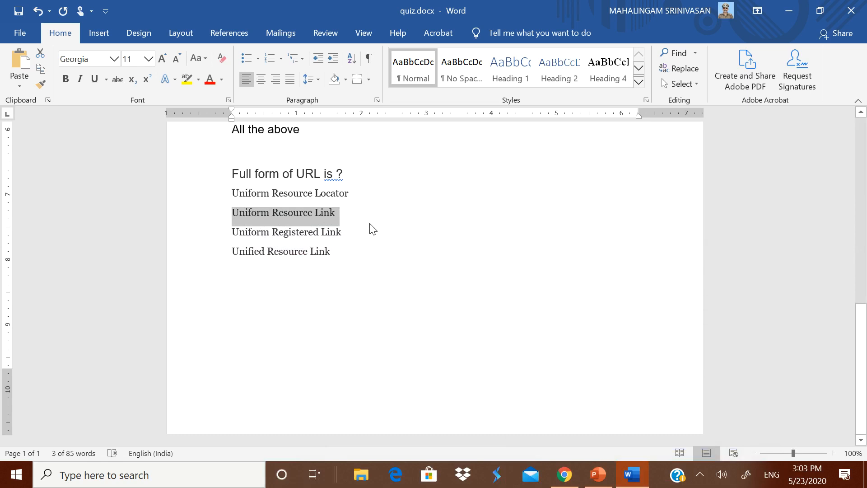
pyautogui.click(576, 475)
pyautogui.click(171, 253)
pyautogui.hotkey('ctrl', 'v')
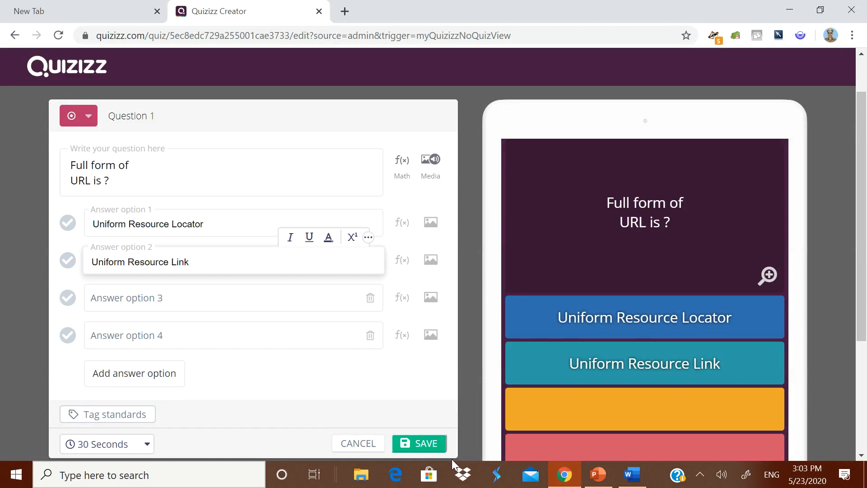
# - Copy "Uniform Registered Link" from the Word document into answer option 3 of the Quizizz question
pyautogui.click(562, 475)
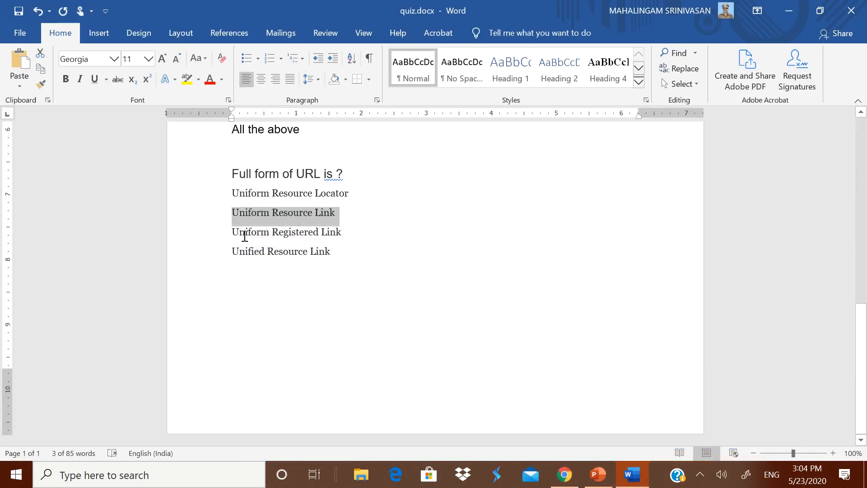
pyautogui.moveTo(235, 235); pyautogui.dragTo(380, 235)
pyautogui.hotkey('ctrl', 'c')
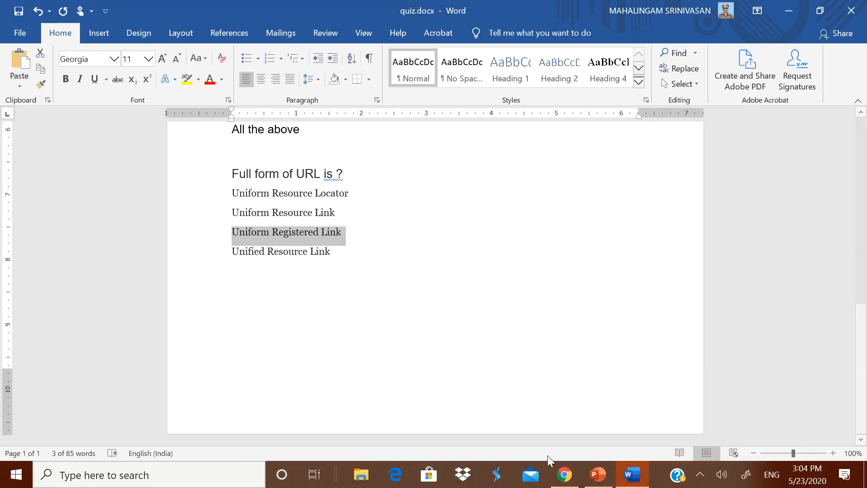
pyautogui.click(565, 474)
pyautogui.click(133, 298)
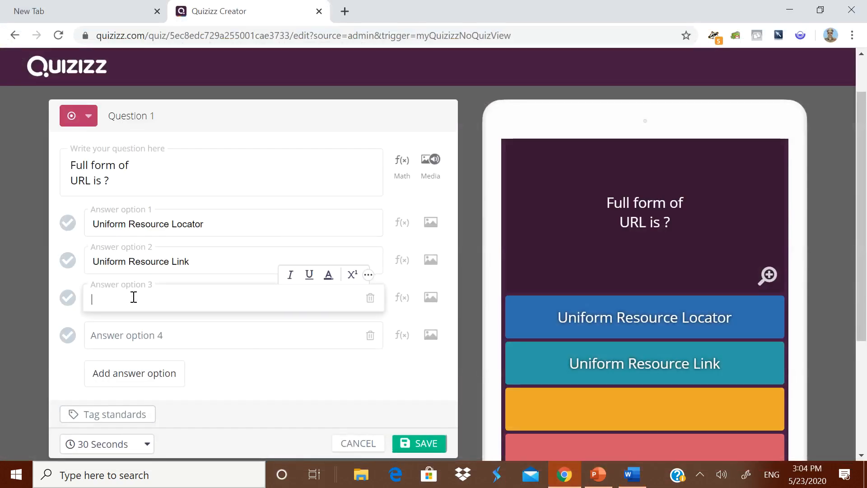
pyautogui.hotkey('ctrl', 'v')
# - Copy "Unified Resource Link" from quiz.docx in Word into answer option 4 of the Quizizz question
pyautogui.click(632, 474)
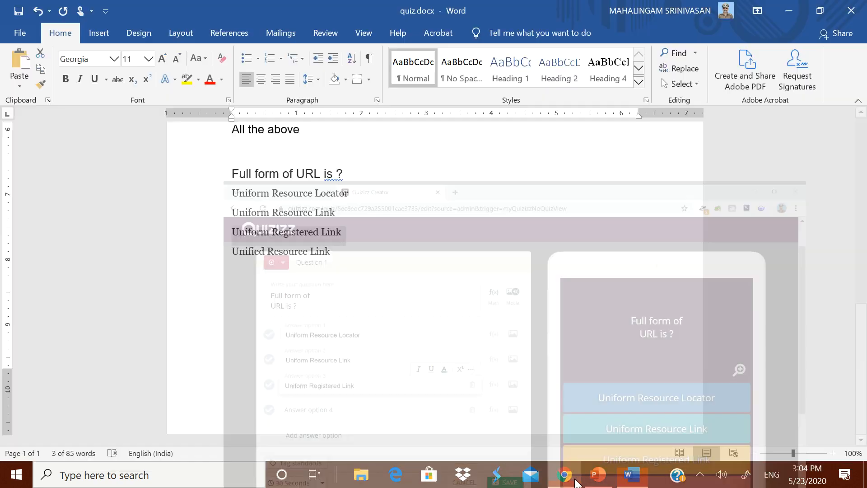
pyautogui.moveTo(235, 234); pyautogui.dragTo(268, 253)
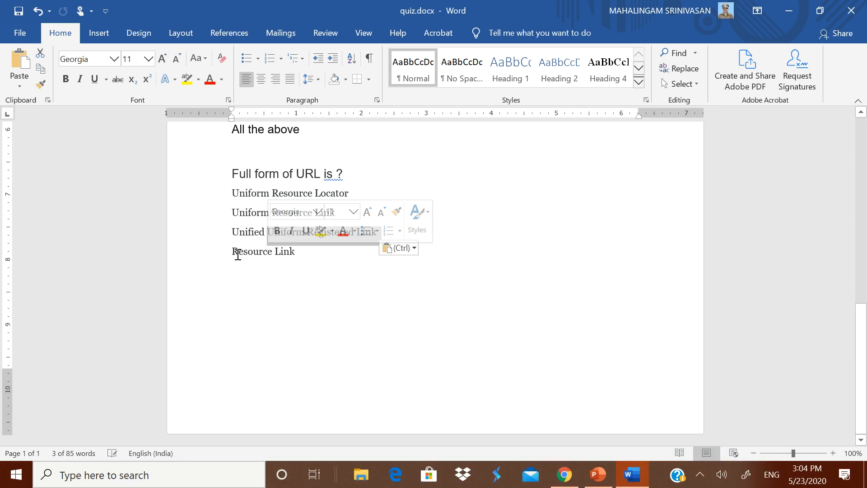
pyautogui.hotkey('ctrl', 'z')
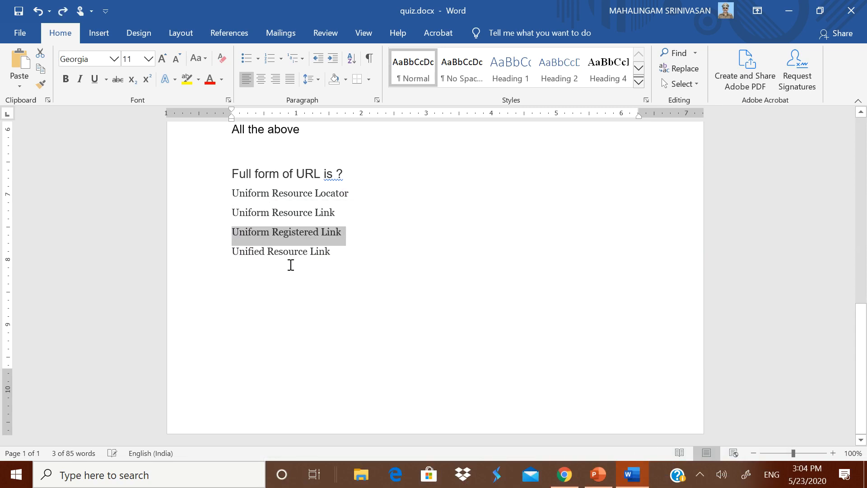
pyautogui.moveTo(233, 251); pyautogui.dragTo(344, 252)
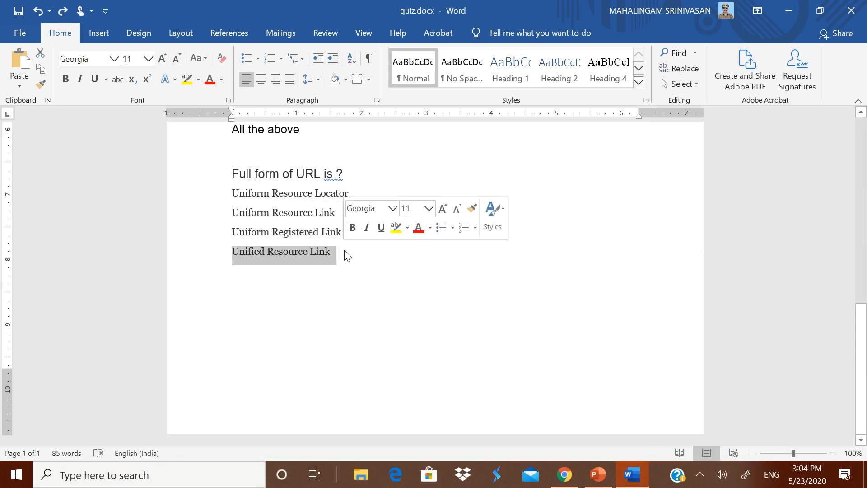
pyautogui.press('Delete')
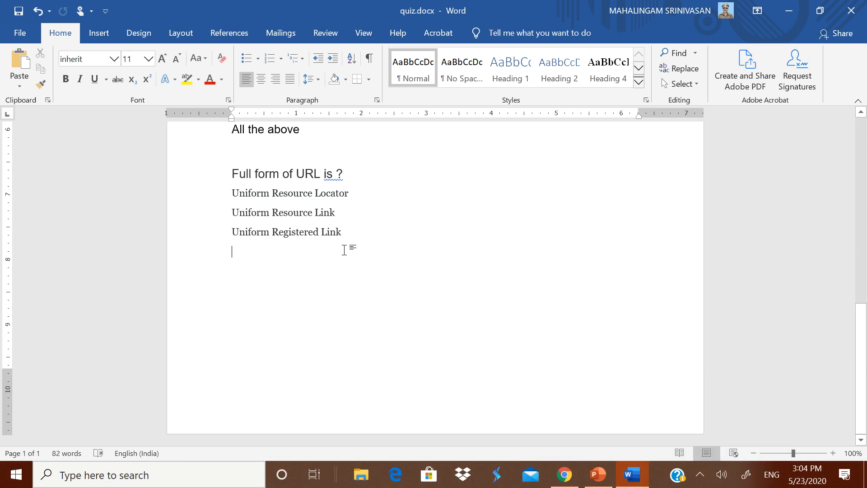
pyautogui.hotkey('ctrl', 'z')
pyautogui.hotkey('ctrl', 'c')
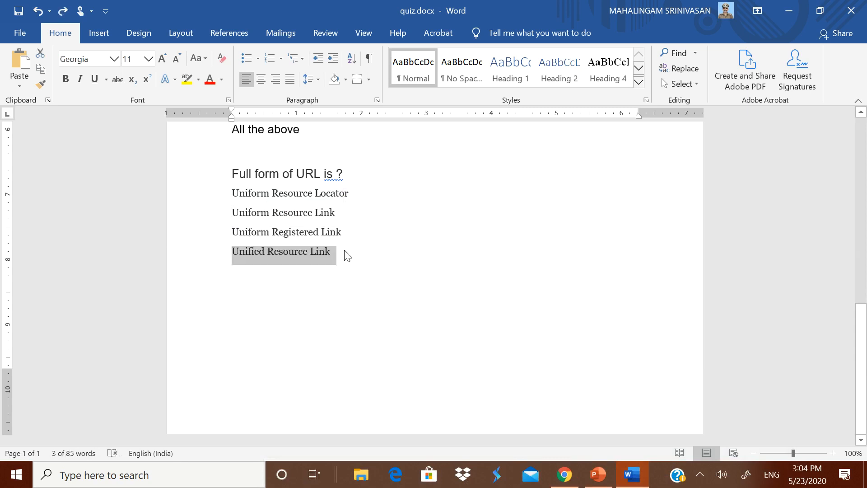
pyautogui.click(565, 474)
pyautogui.click(167, 339)
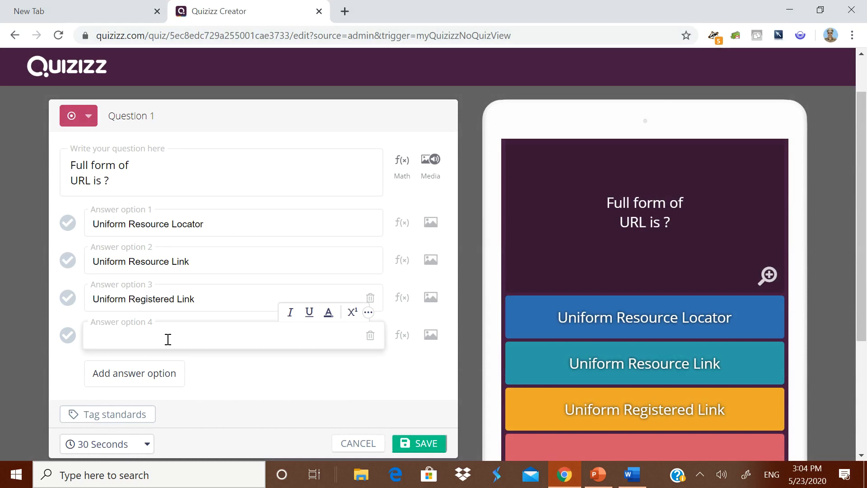
pyautogui.hotkey('ctrl', 'v')
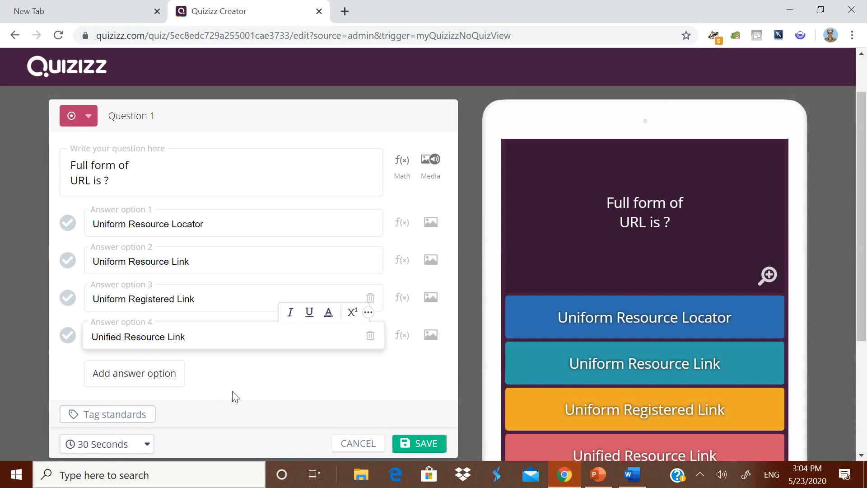
# - Set the time allotted to 30 Seconds, mark "Uniform Resource Locator" as the correct answer and save the question
pyautogui.scroll(-2, 226, 380)
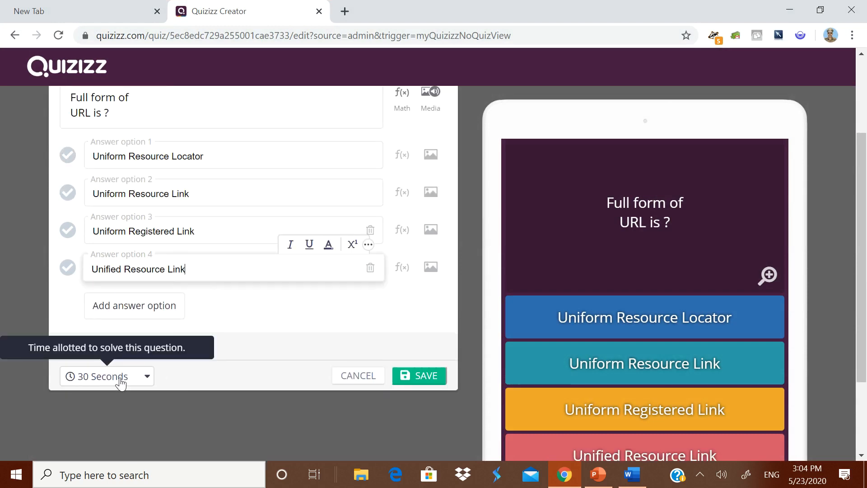
pyautogui.click(146, 379)
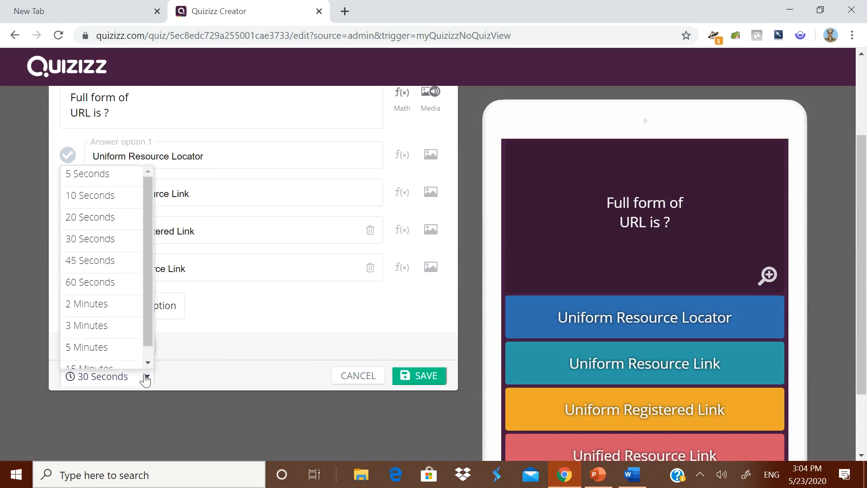
pyautogui.click(99, 240)
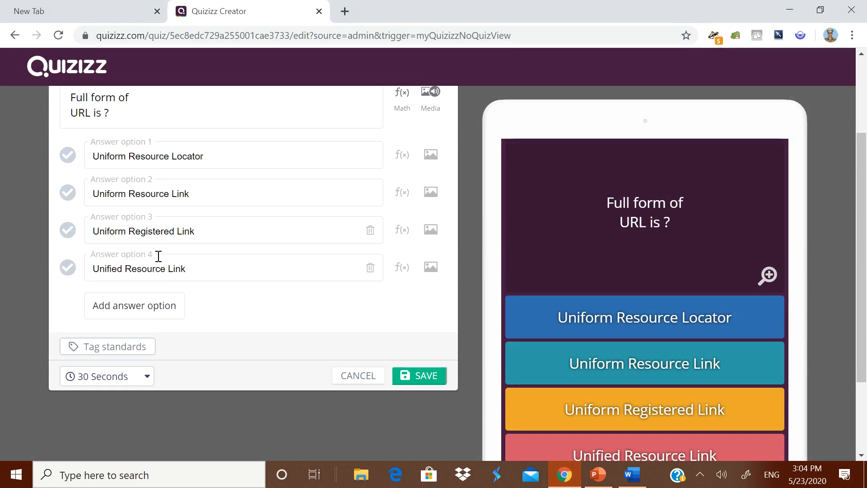
pyautogui.click(75, 160)
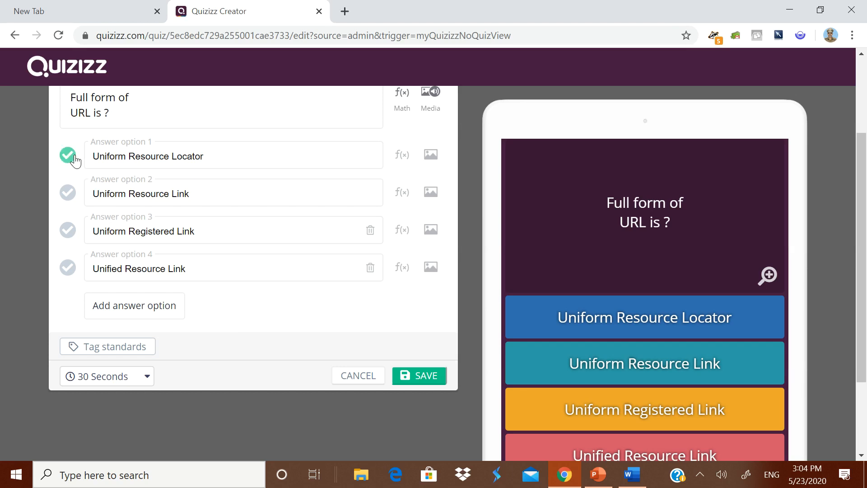
pyautogui.click(431, 376)
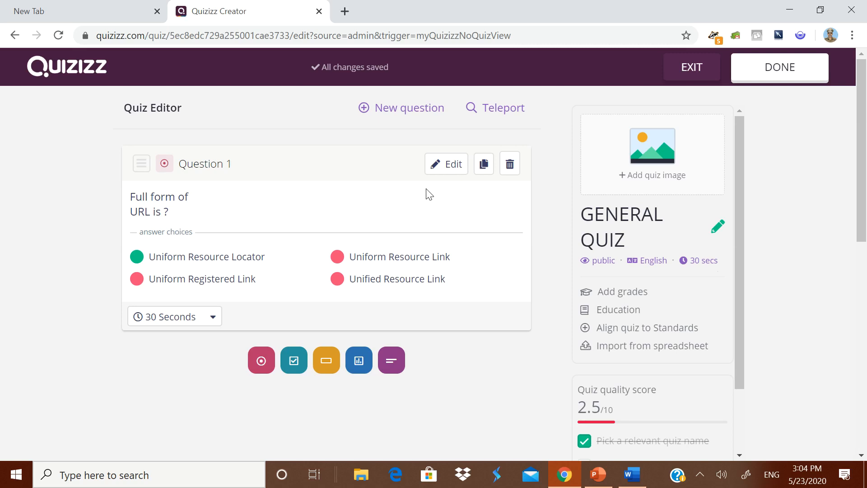
# - Add a second multiple-choice question to the quiz
pyautogui.click(389, 117)
pyautogui.click(236, 189)
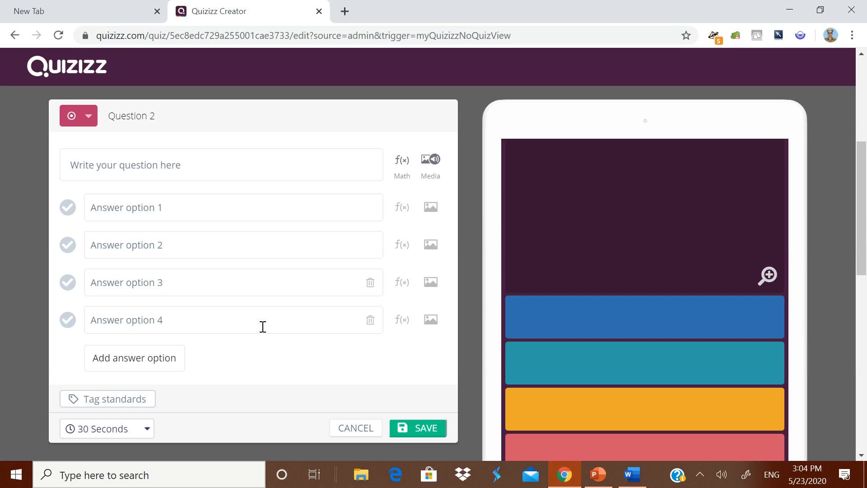
# - Look through the Advanced and Basic symbol sets of the Equation Editor for the question text, leaving without inserting anything
pyautogui.click(403, 175)
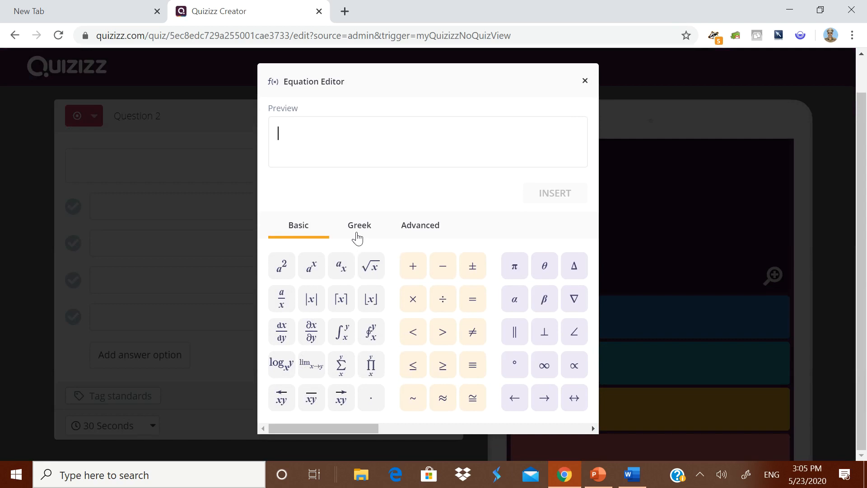
pyautogui.click(434, 225)
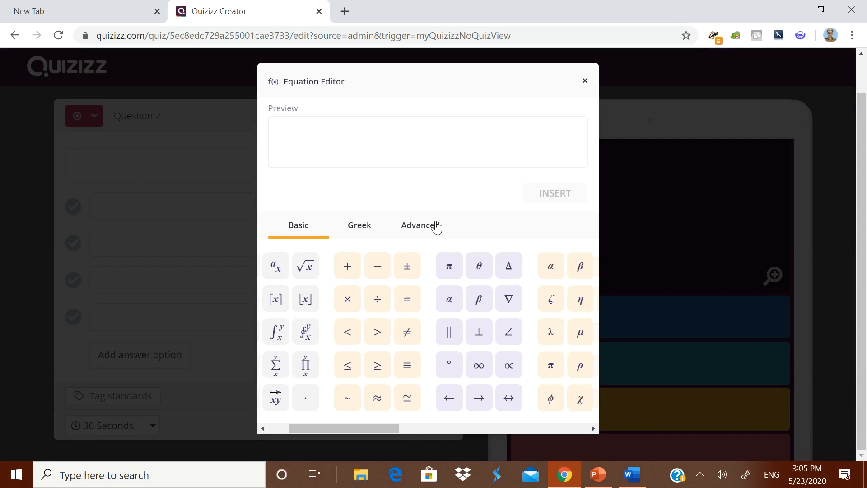
pyautogui.click(299, 229)
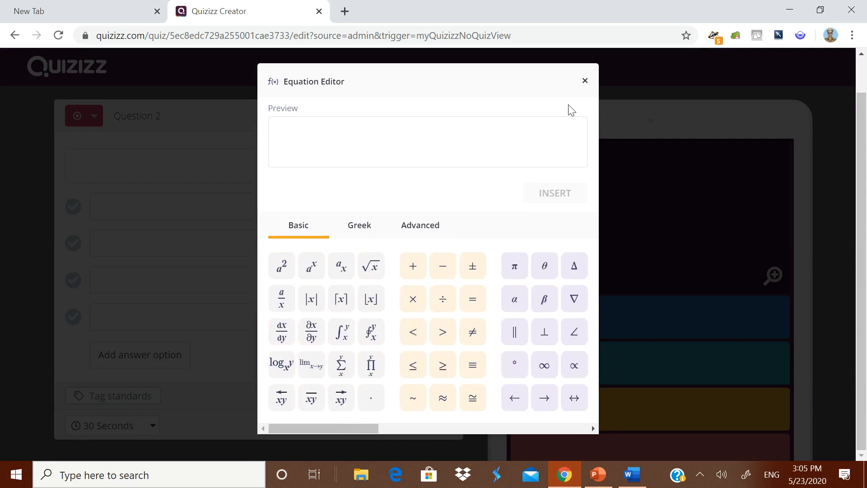
pyautogui.click(585, 81)
# - Insert the equation 3/4 + 4/3, built from two stacked fractions, as the text of question 2
pyautogui.click(218, 171)
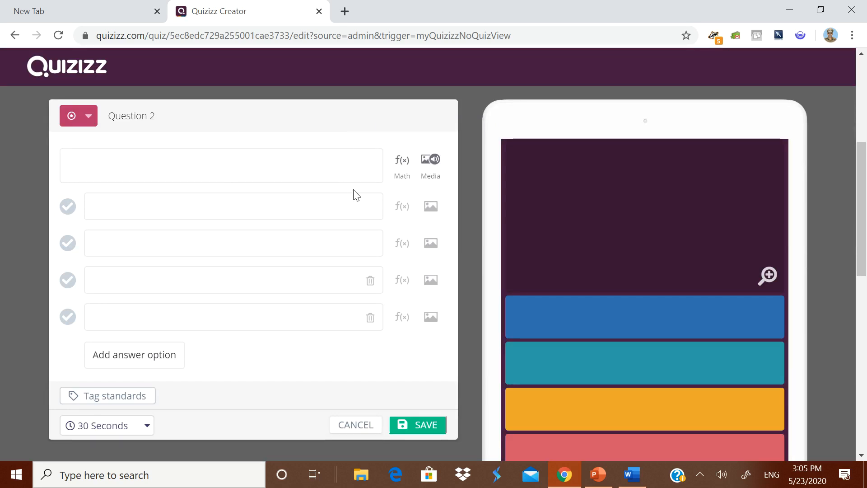
pyautogui.click(401, 171)
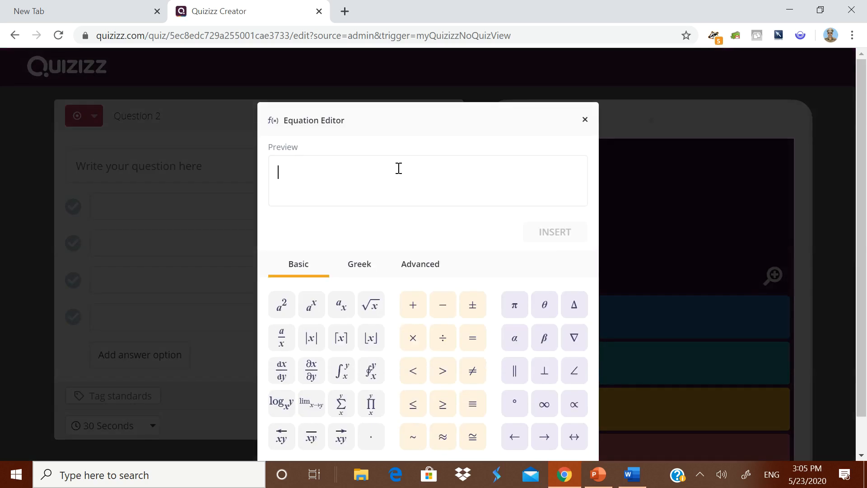
pyautogui.click(284, 345)
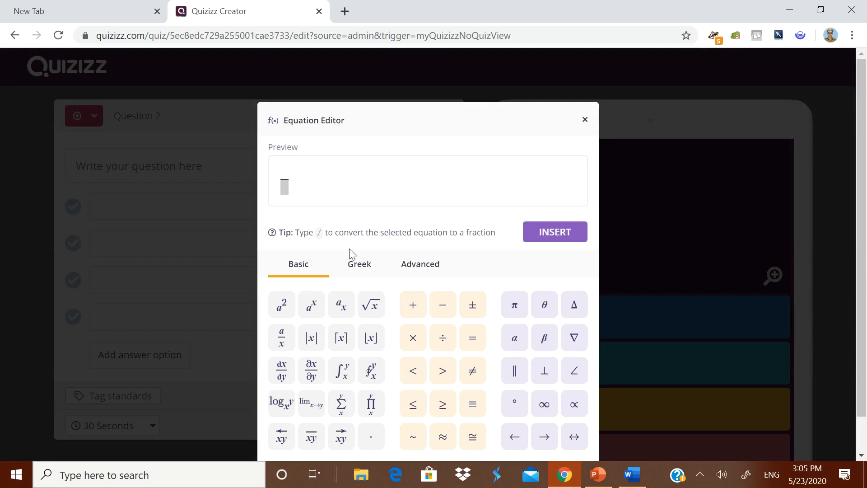
pyautogui.write('3')
pyautogui.click(299, 190)
pyautogui.write('4')
pyautogui.click(306, 179)
pyautogui.write('+')
pyautogui.click(282, 341)
pyautogui.write('4/3')
pyautogui.click(540, 239)
# - Insert the stacked fraction 25/12 as an equation in answer option 1
pyautogui.click(128, 233)
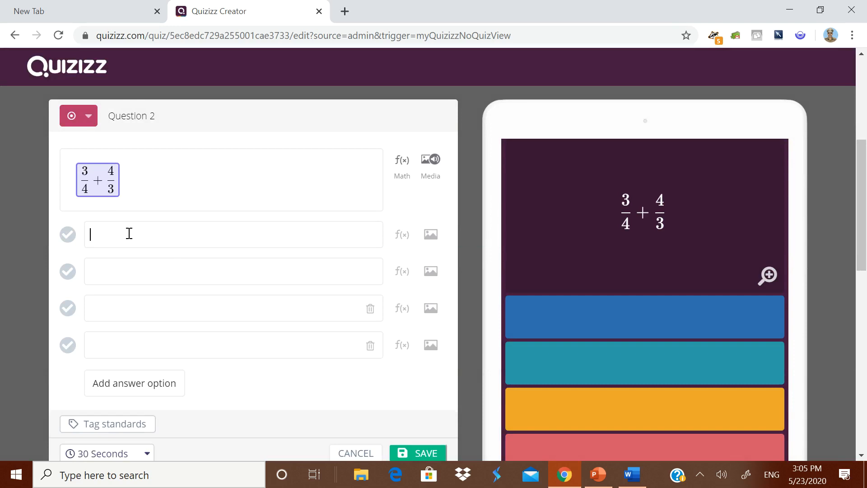
pyautogui.click(407, 243)
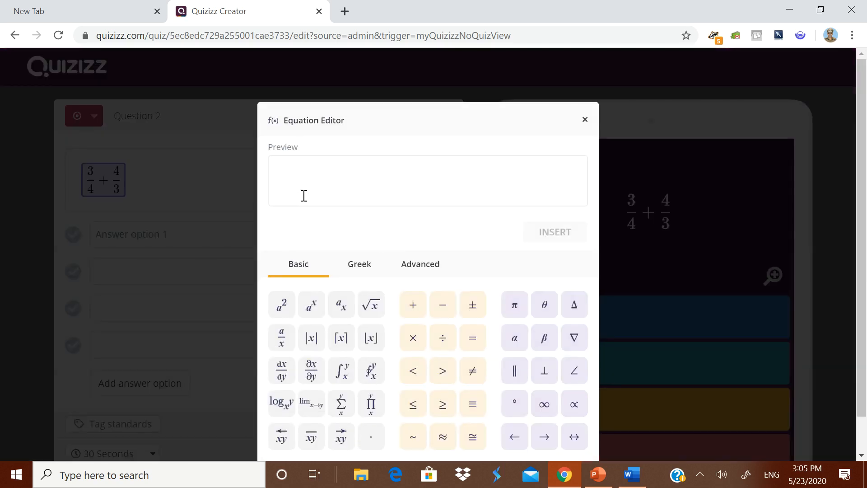
pyautogui.click(281, 341)
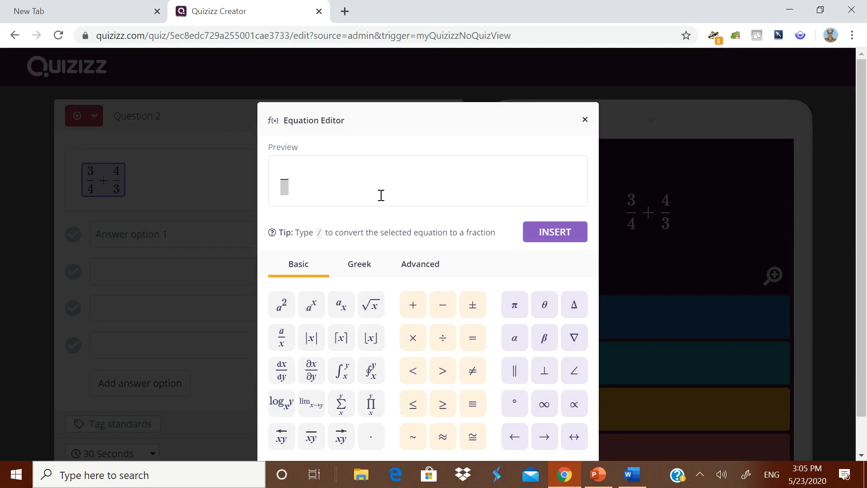
pyautogui.write('25/')
pyautogui.click(296, 193)
pyautogui.write('12')
pyautogui.click(544, 234)
# - Insert the stacked fraction 7/7 as an equation in answer option 2
pyautogui.click(124, 291)
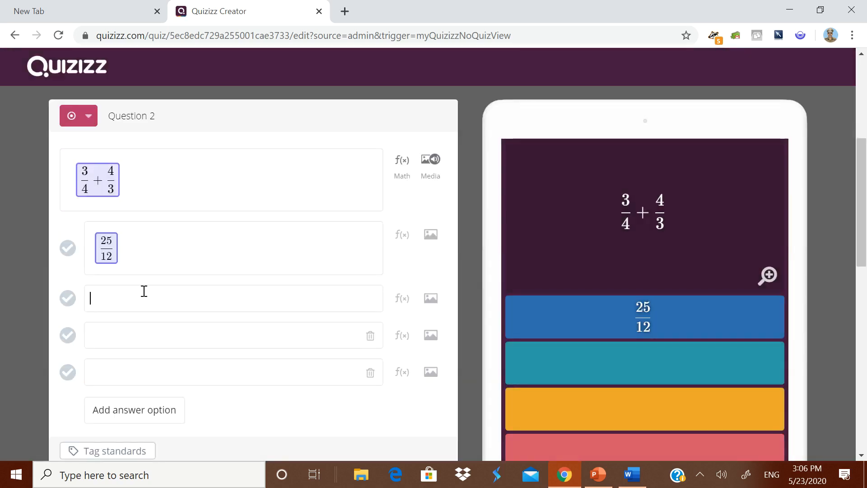
pyautogui.click(403, 300)
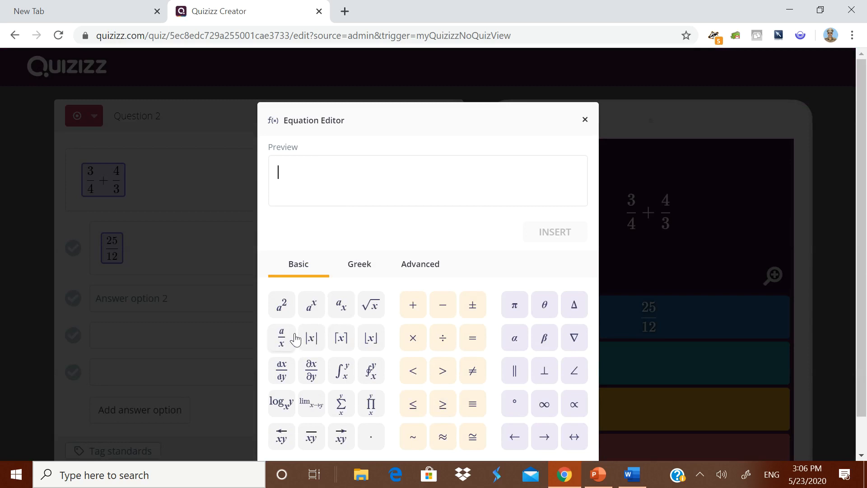
pyautogui.click(282, 337)
pyautogui.write('7')
pyautogui.press('Down')
pyautogui.write('7')
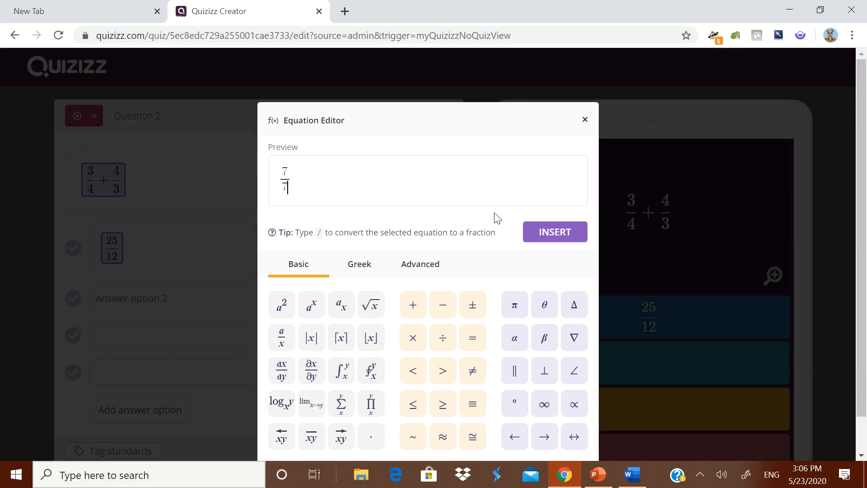
pyautogui.click(532, 234)
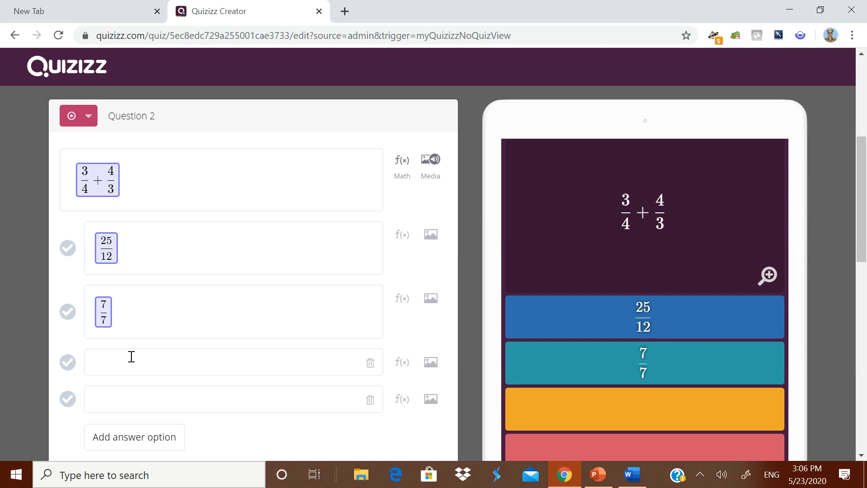
# - Insert the stacked fraction 12/12 as an equation in answer option 3
pyautogui.click(400, 364)
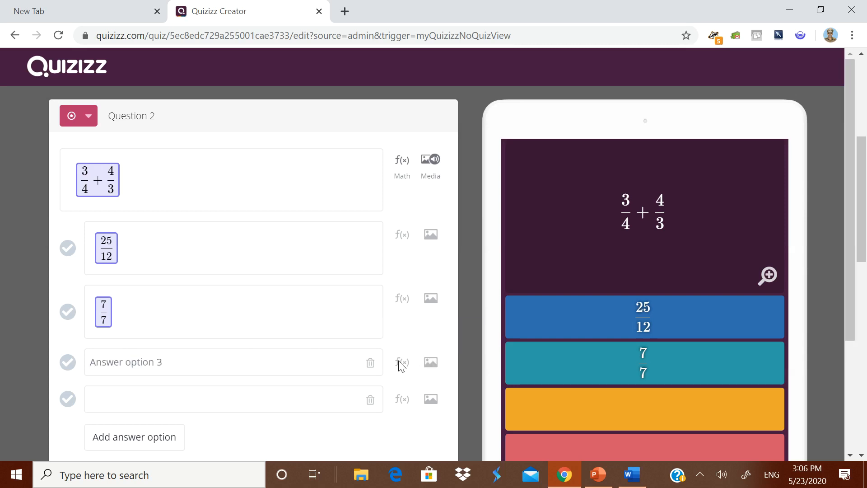
pyautogui.write('12')
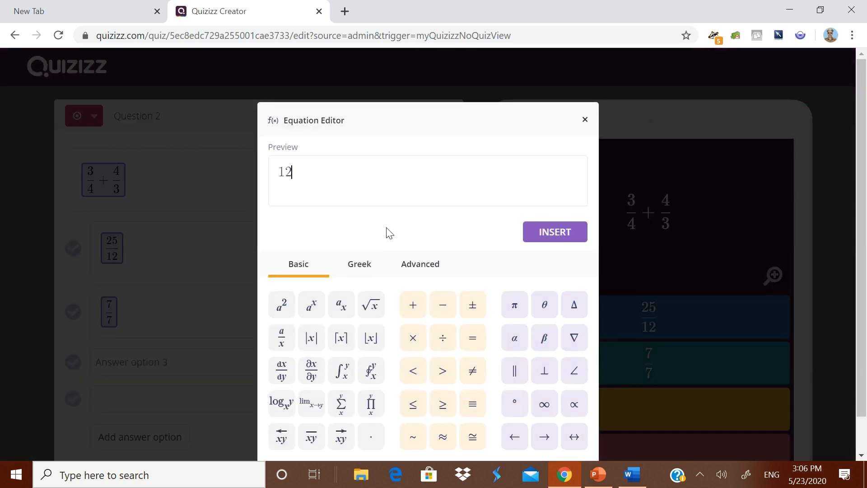
pyautogui.press('BackSpace')
pyautogui.press('BackSpace')
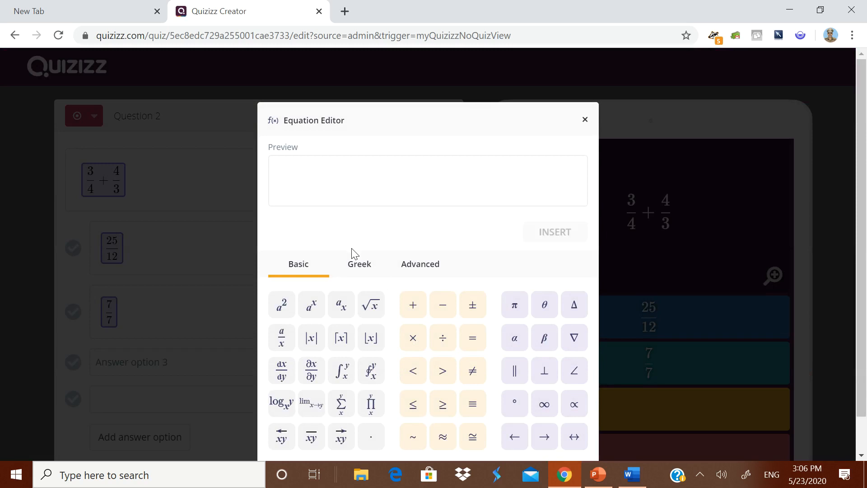
pyautogui.click(284, 348)
pyautogui.write('12/')
pyautogui.click(296, 189)
pyautogui.write('12')
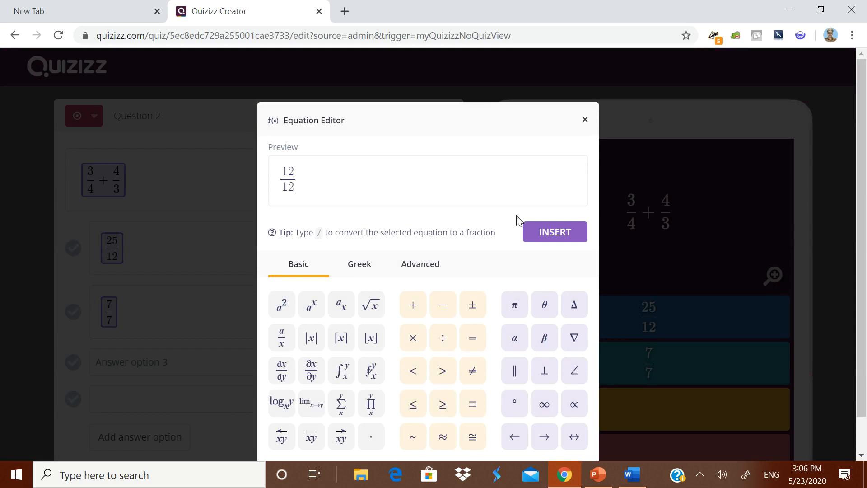
pyautogui.click(555, 238)
# - Insert the stacked fraction 7/12 as an equation in answer option 4
pyautogui.scroll(-3, 136, 293)
pyautogui.click(136, 290)
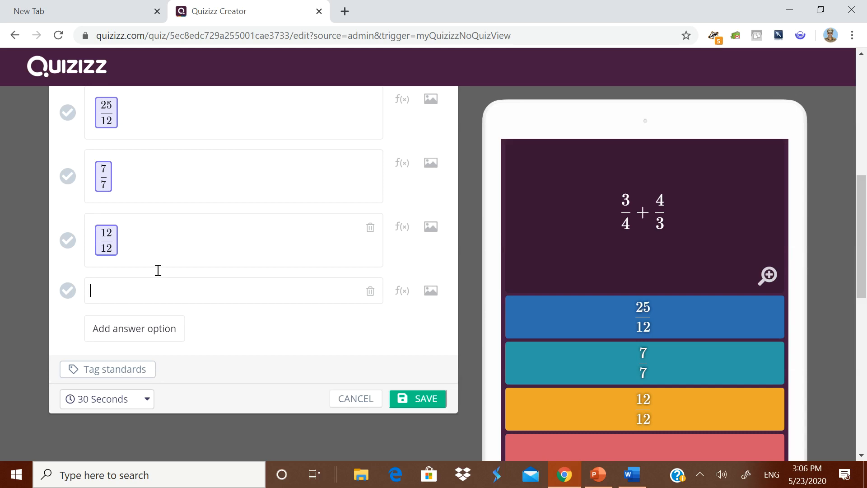
pyautogui.click(401, 291)
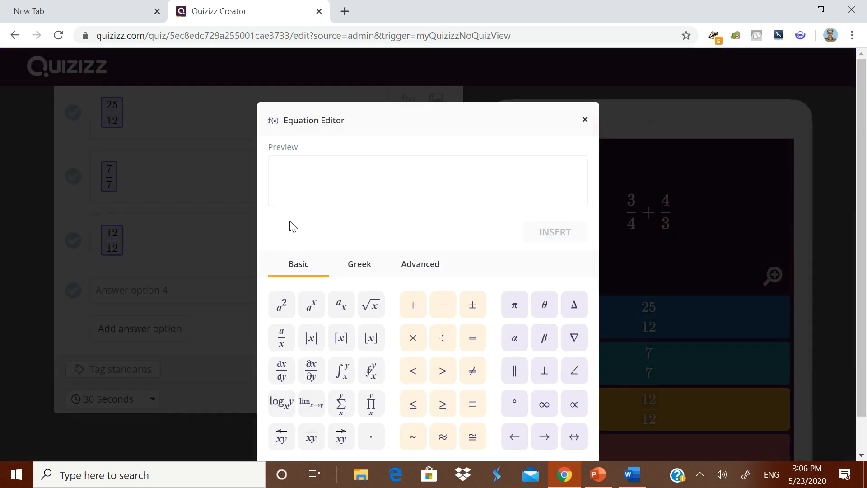
pyautogui.click(282, 334)
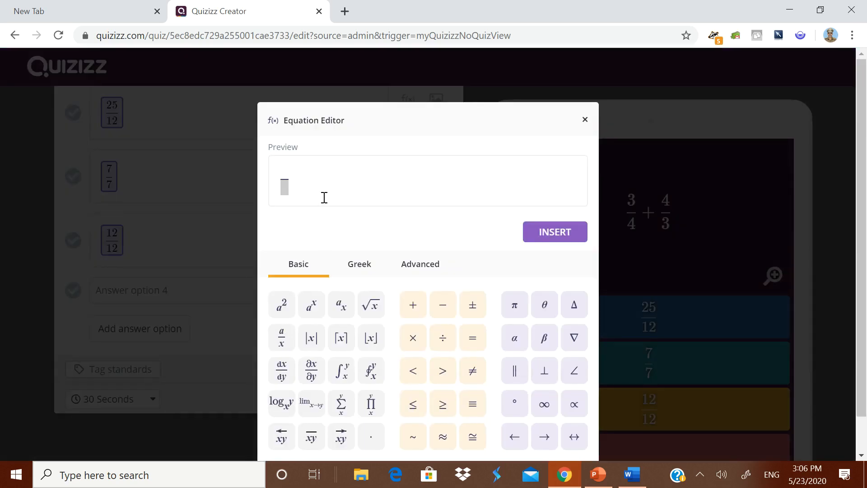
pyautogui.write('7')
pyautogui.click(288, 193)
pyautogui.write('12')
pyautogui.click(542, 242)
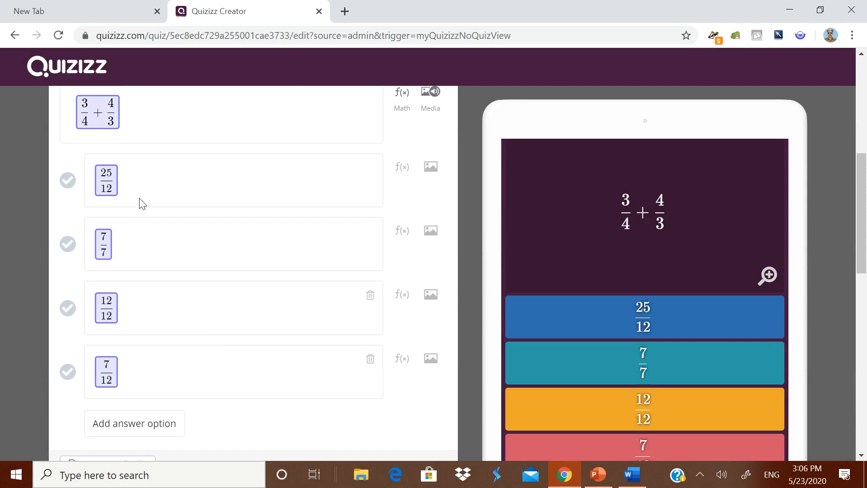
# - Mark answer option 25/12 as the correct answer of Question 2 and save the question
pyautogui.scroll(3, 132, 186)
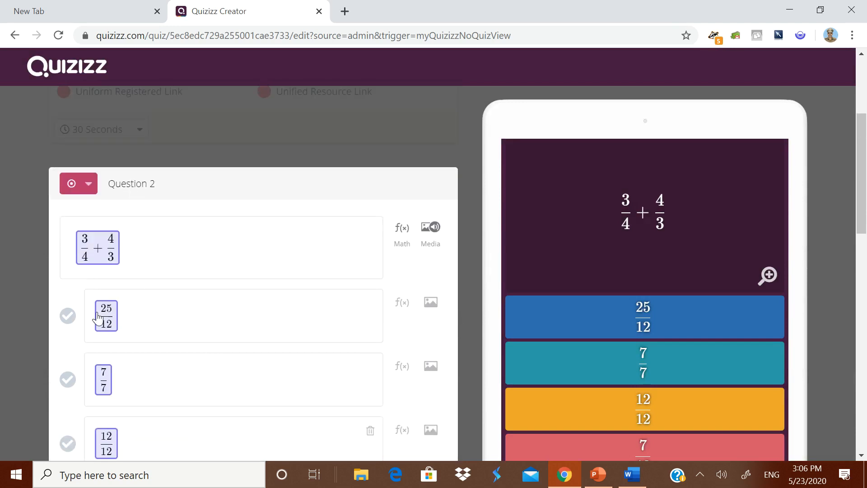
pyautogui.click(67, 316)
pyautogui.scroll(-7, 283, 298)
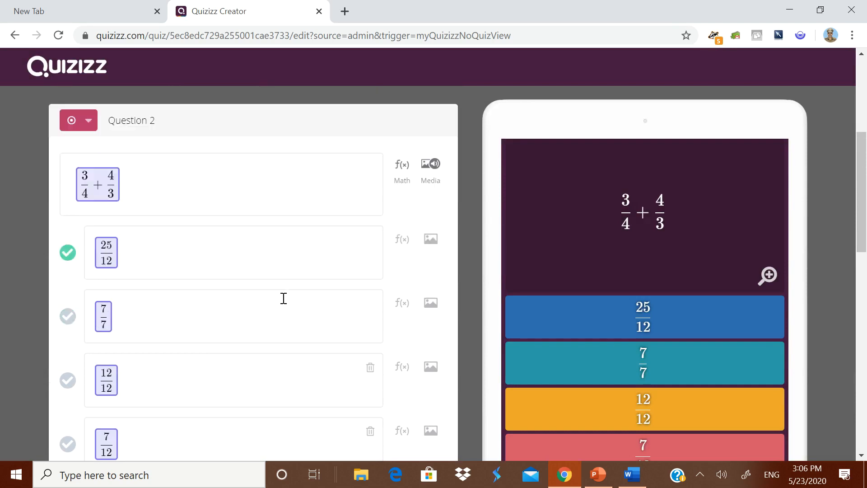
pyautogui.click(412, 292)
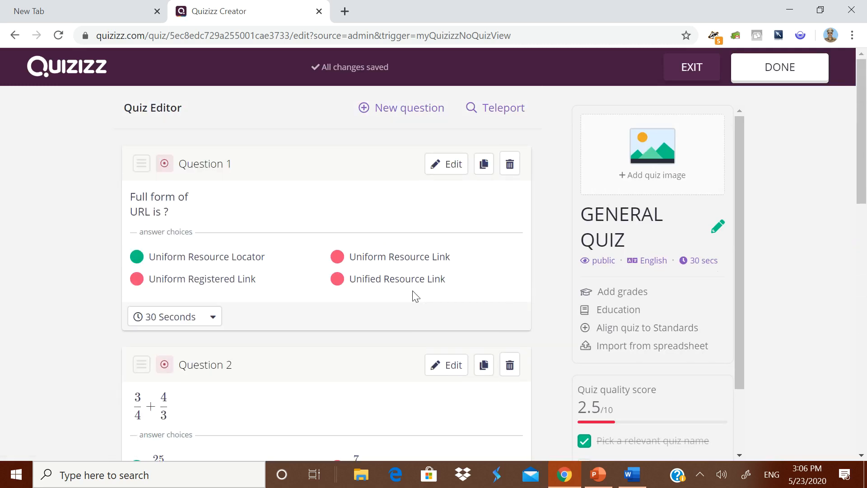
# - Finish the quiz and save its details with 10th as the starting grade and public visibility
pyautogui.click(776, 73)
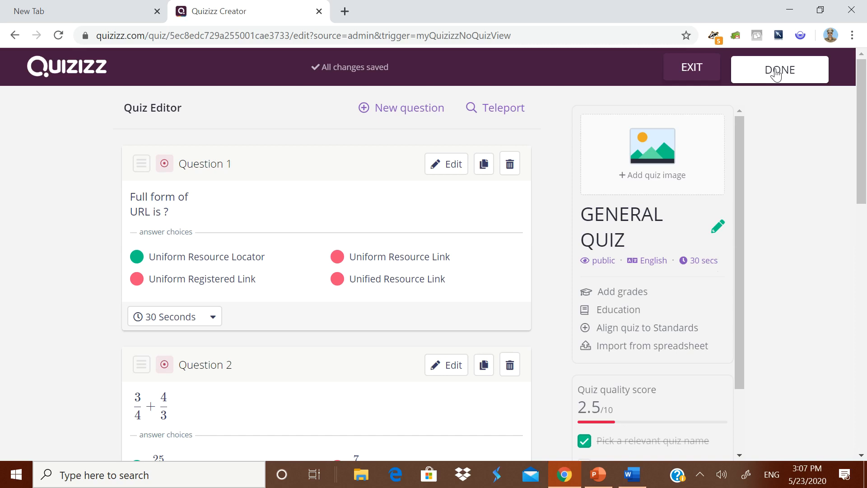
pyautogui.click(779, 72)
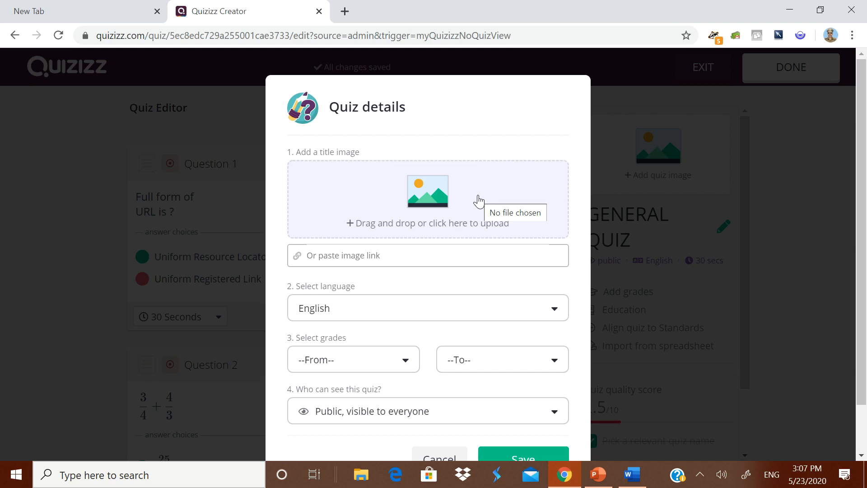
pyautogui.click(406, 364)
pyautogui.scroll(-3, 325, 441)
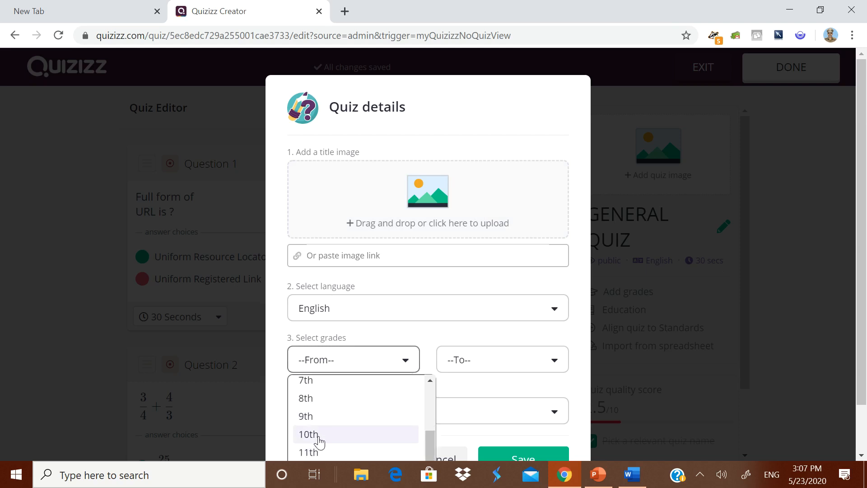
pyautogui.click(320, 440)
pyautogui.scroll(-1, 388, 411)
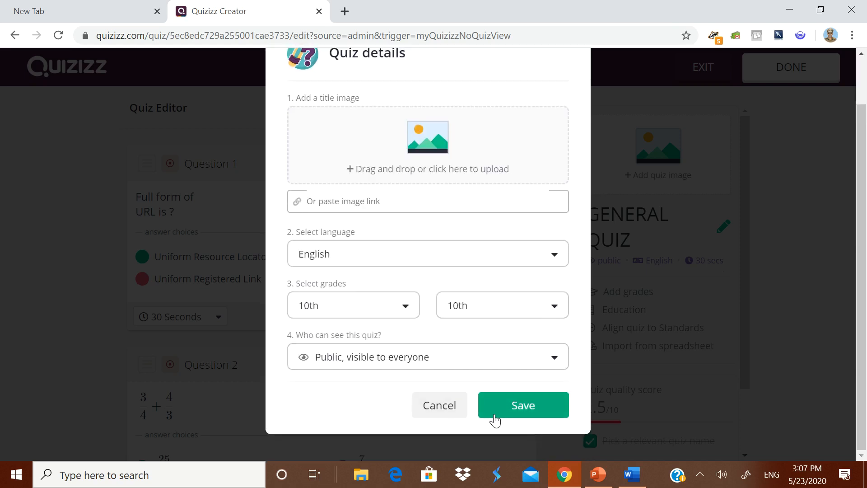
pyautogui.click(556, 361)
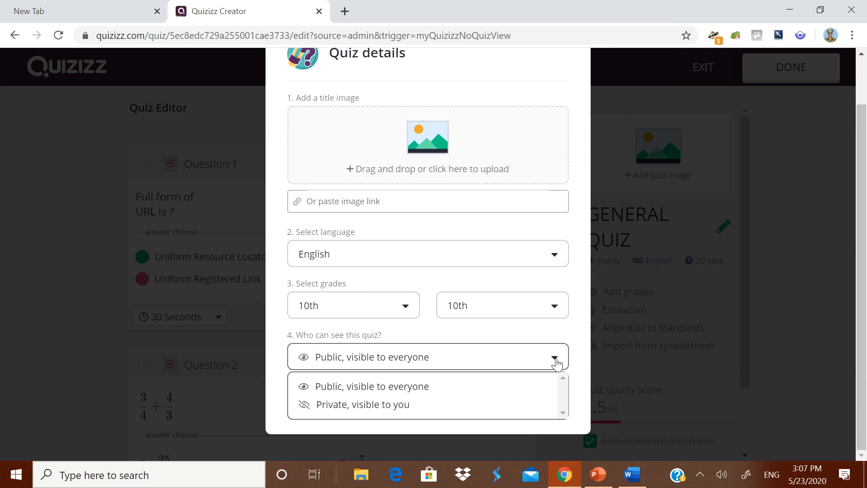
pyautogui.click(515, 335)
pyautogui.click(523, 410)
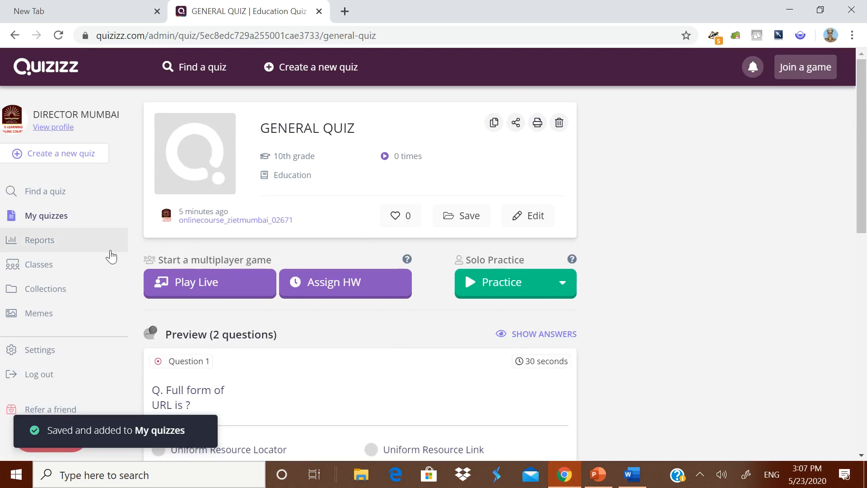
# - Open GENERAL QUIZ from the teacher's own quizzes and start playing it as solo practice
pyautogui.click(53, 222)
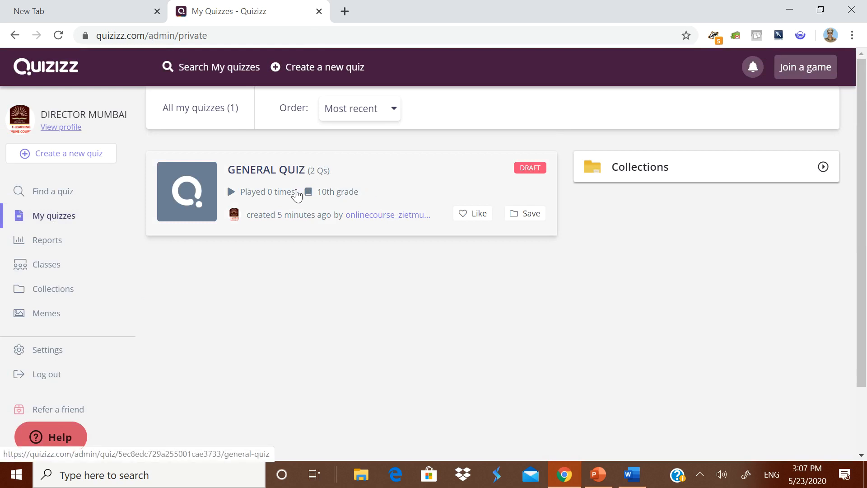
pyautogui.click(349, 181)
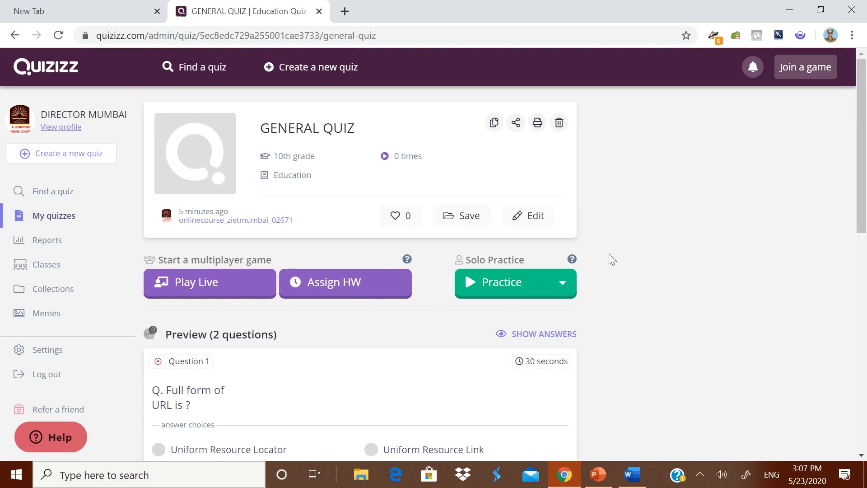
pyautogui.click(536, 284)
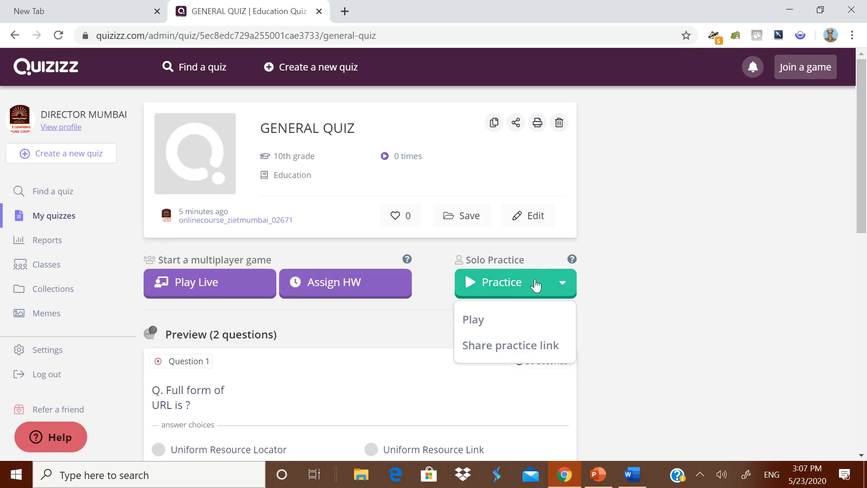
pyautogui.click(493, 328)
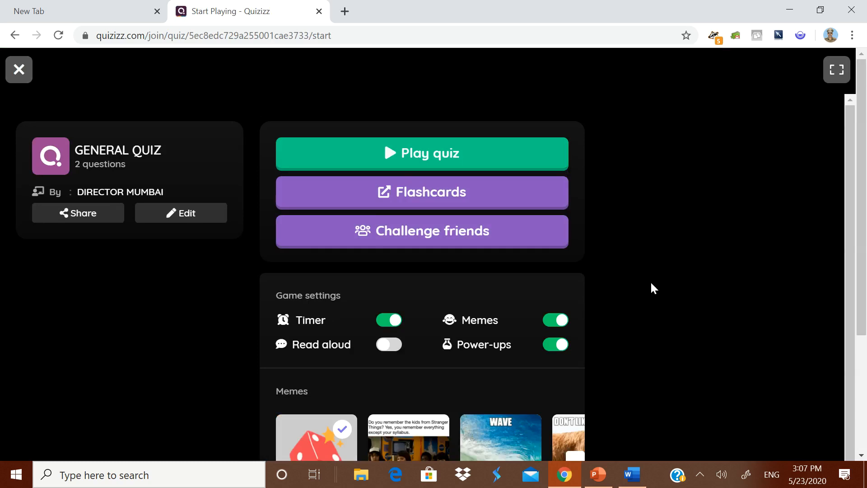
pyautogui.click(477, 166)
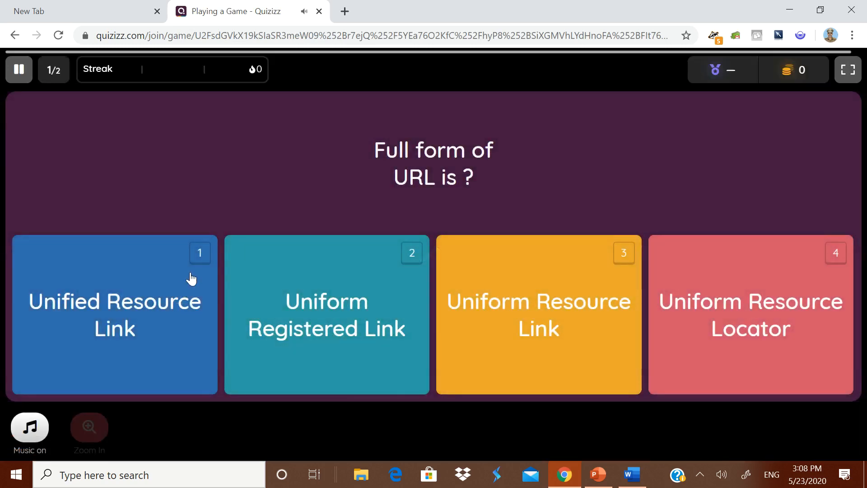
# - Play the practice game, answering Uniform Resource Link and 25/12, retry the URL question with Uniform Resource Link, and leave the summary
pyautogui.click(589, 310)
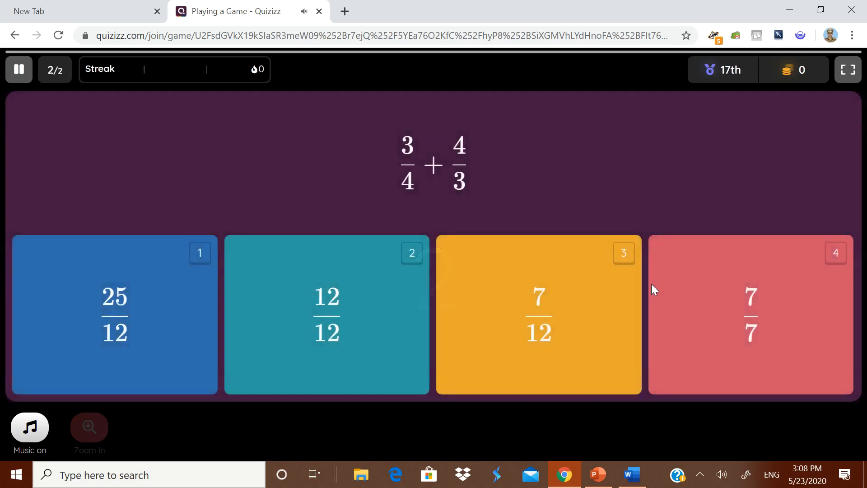
pyautogui.click(194, 341)
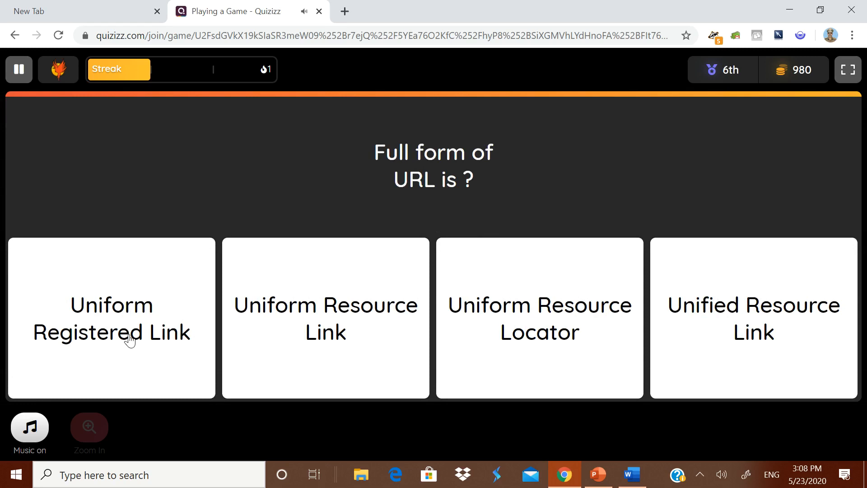
pyautogui.click(340, 360)
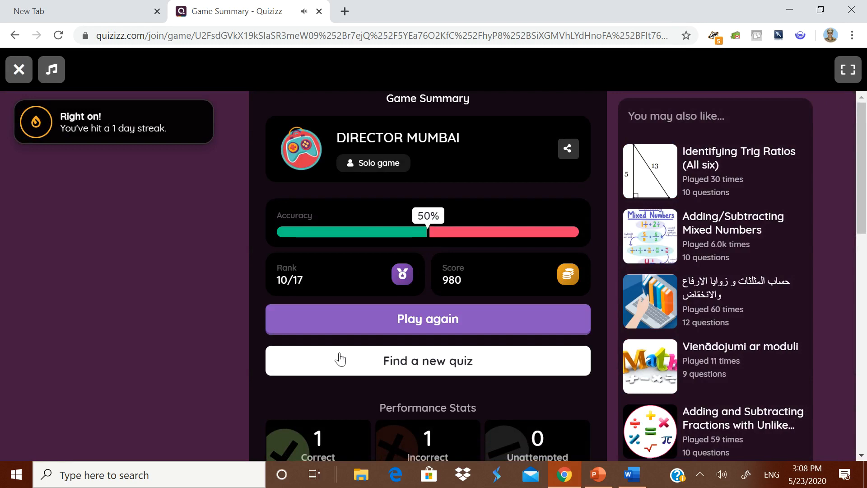
pyautogui.click(340, 359)
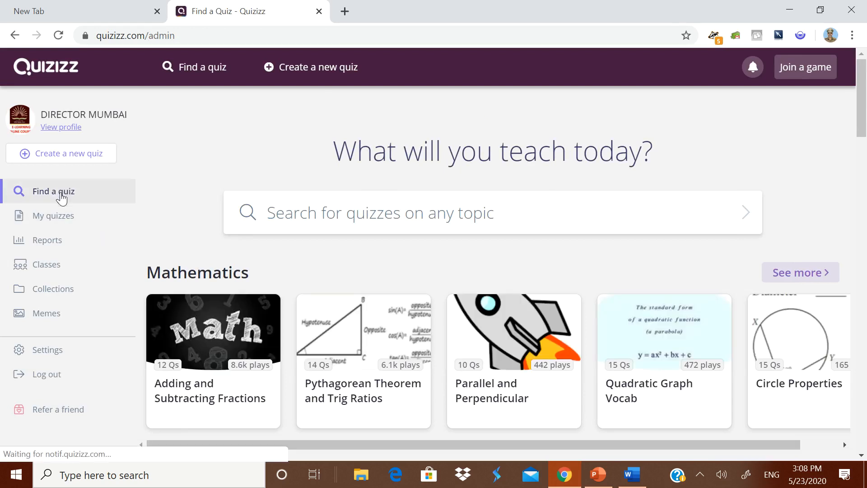
# - Reopen GENERAL QUIZ in the quiz editor, review both questions and finish editing
pyautogui.click(53, 219)
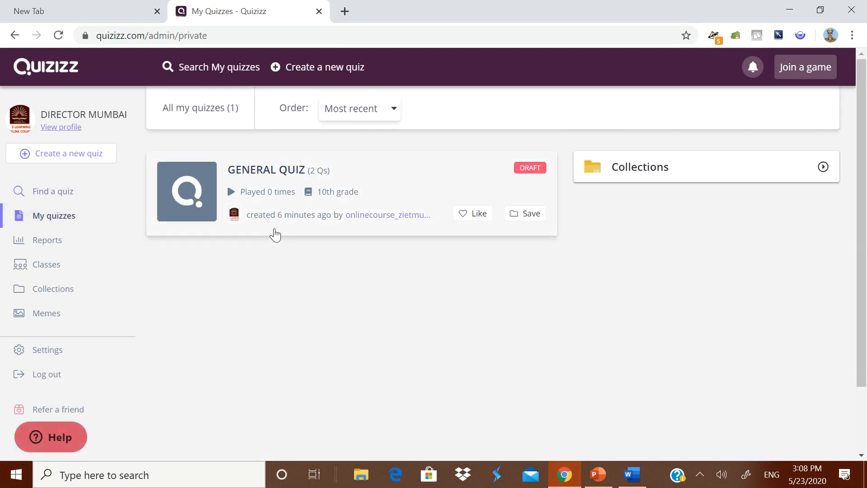
pyautogui.click(320, 206)
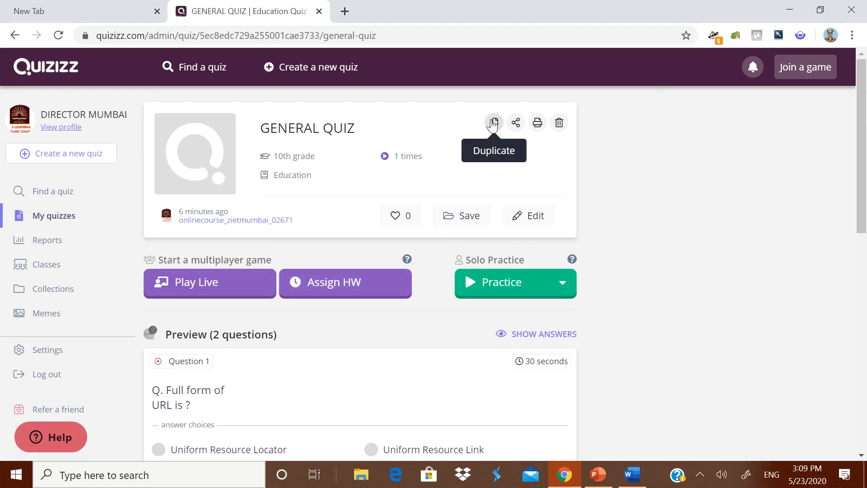
pyautogui.click(541, 222)
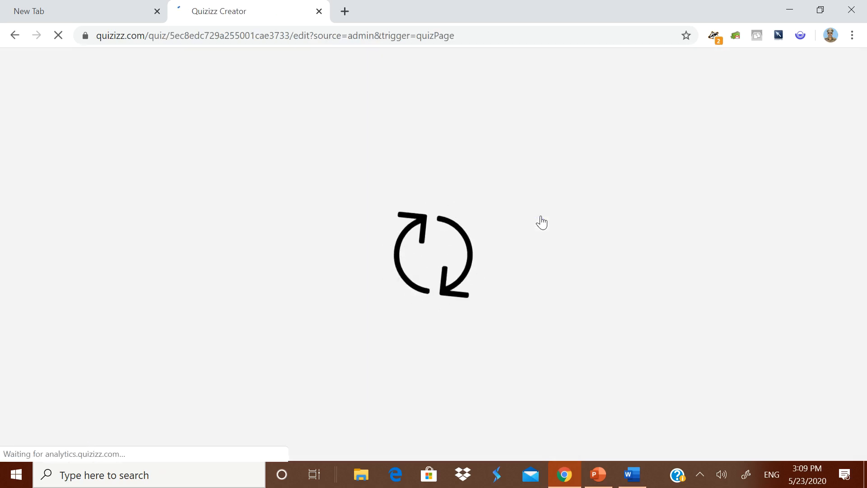
pyautogui.scroll(-9, 268, 278)
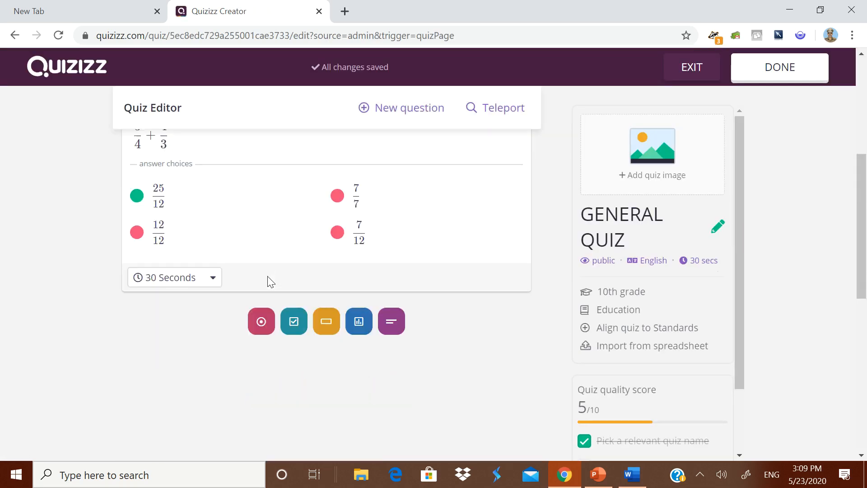
pyautogui.scroll(8, 334, 285)
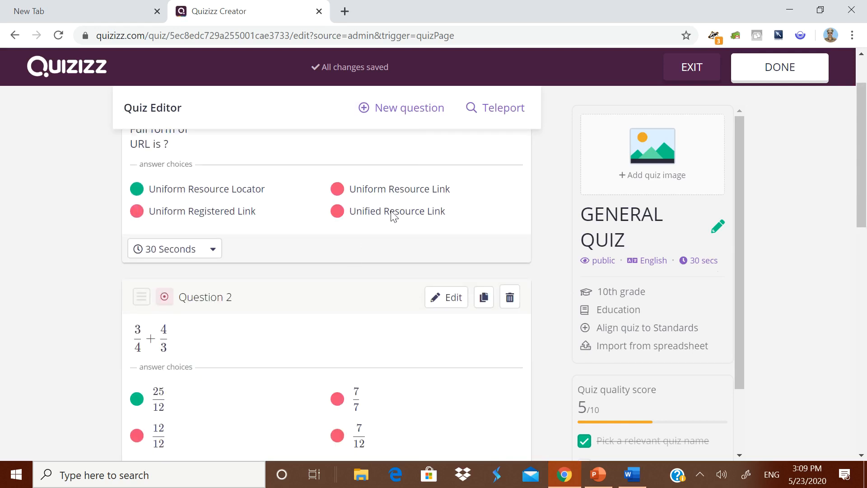
pyautogui.scroll(2, 392, 217)
pyautogui.click(798, 72)
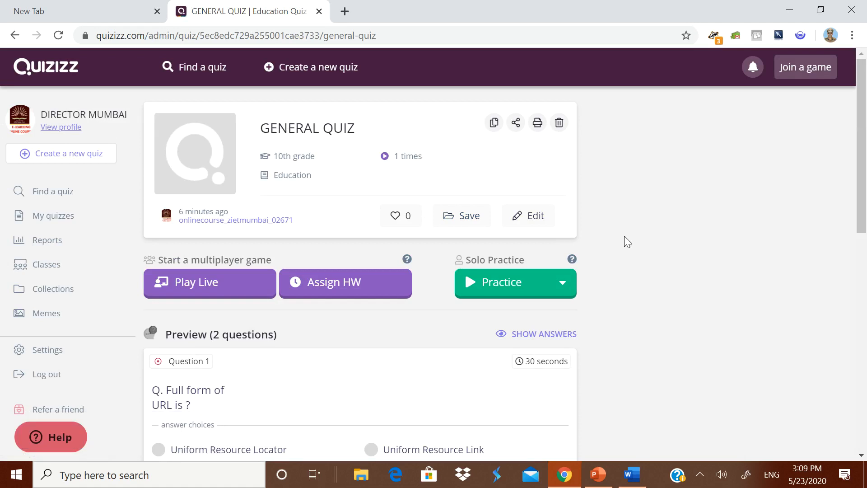
# - Set up a live game of GENERAL QUIZ and limit student attempts to 1
pyautogui.click(210, 291)
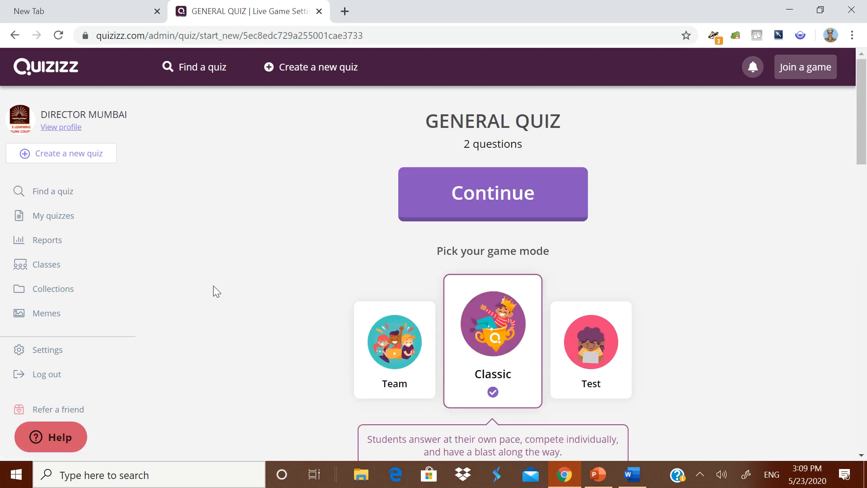
pyautogui.scroll(-9, 621, 258)
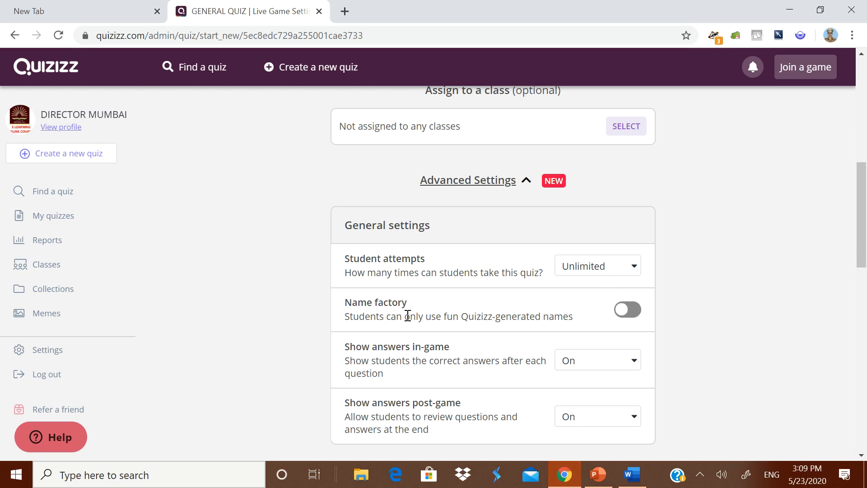
pyautogui.click(633, 266)
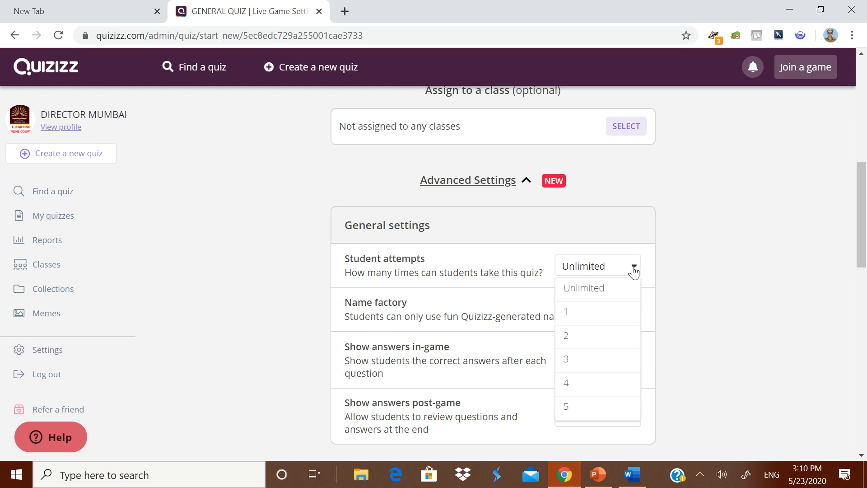
pyautogui.click(596, 310)
# - Turn off Power-ups in the live game's gameplay settings and review the remaining options
pyautogui.scroll(-2, 430, 359)
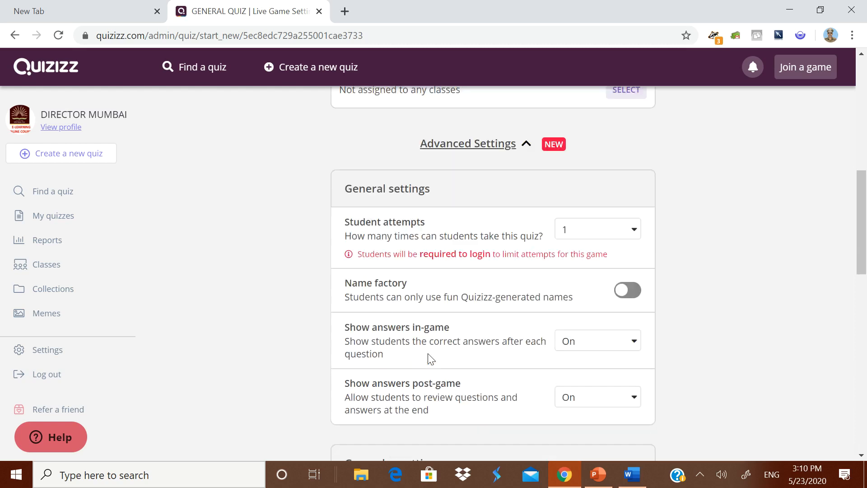
pyautogui.scroll(-5, 430, 321)
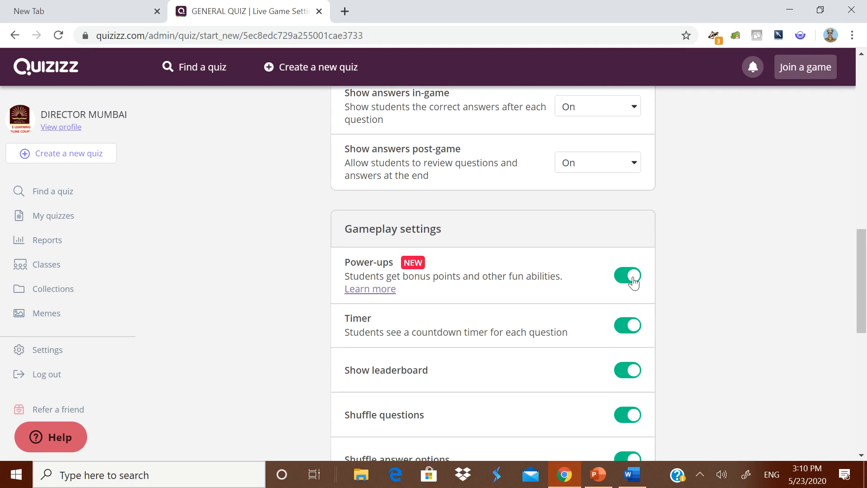
pyautogui.click(620, 282)
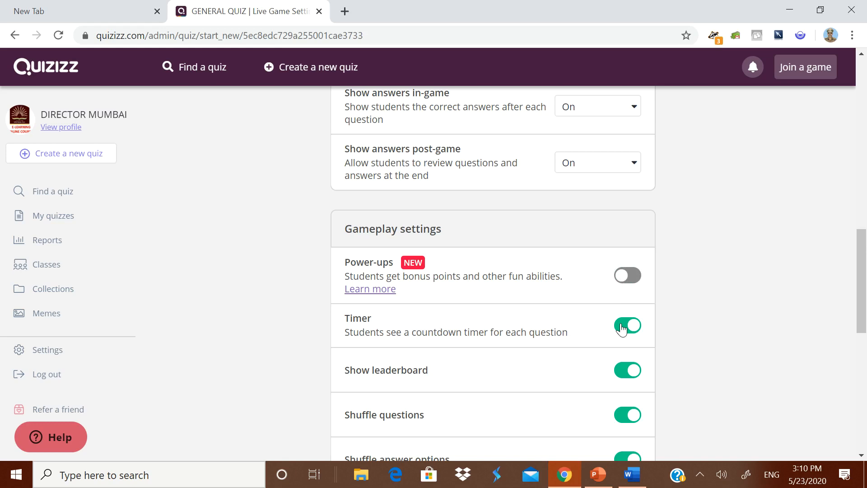
pyautogui.scroll(-3, 382, 376)
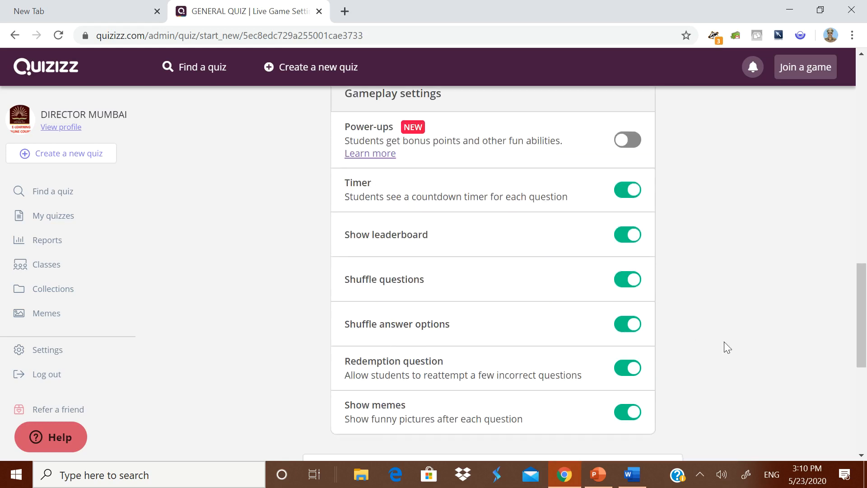
# - Continue to the live game's waiting dashboard in Classic mode and return to the game settings page
pyautogui.scroll(15, 715, 335)
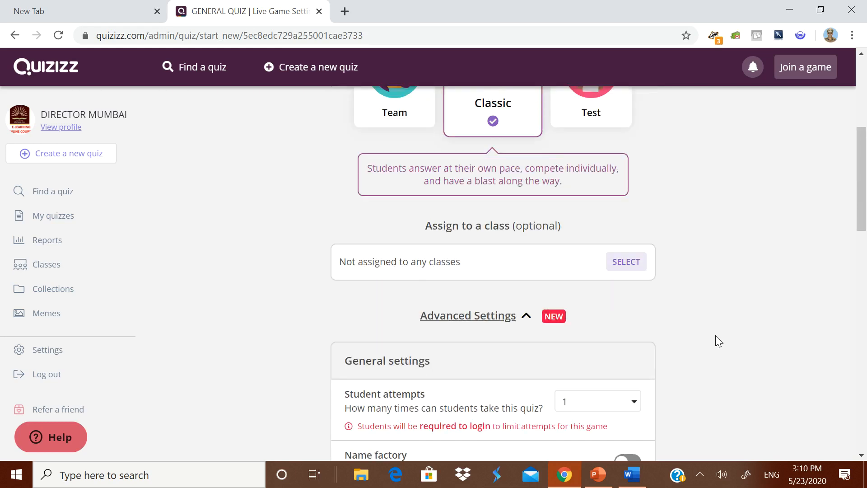
pyautogui.scroll(3, 566, 274)
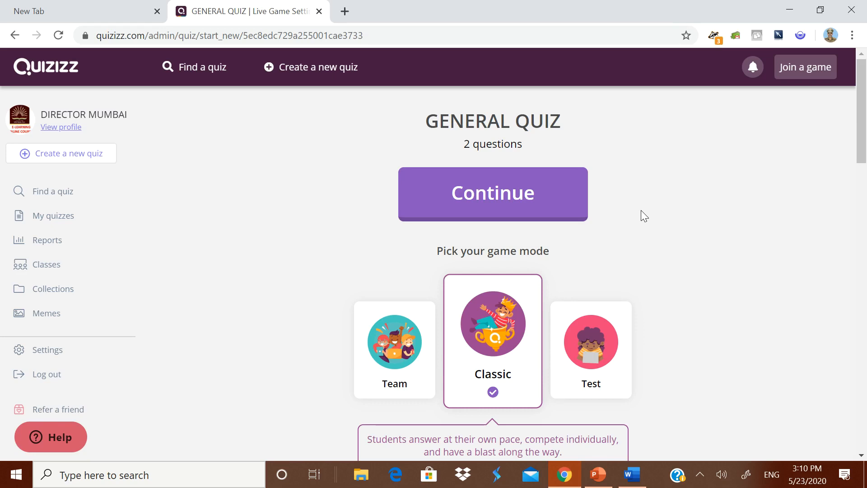
pyautogui.click(538, 212)
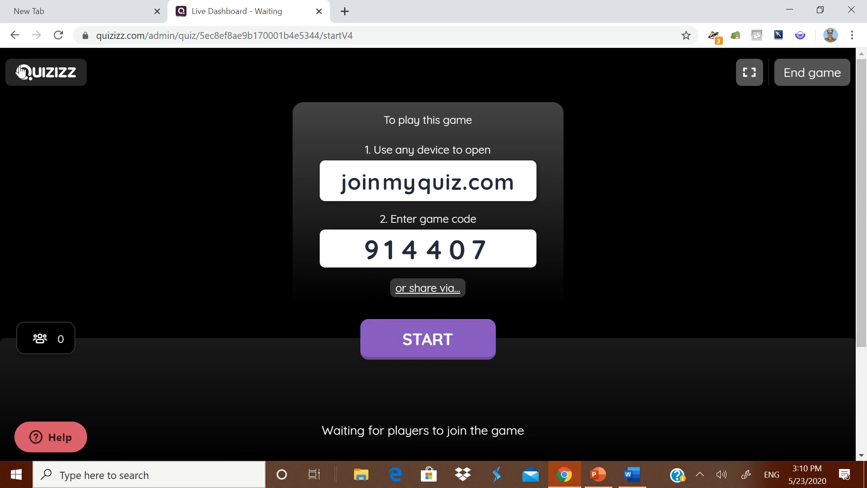
pyautogui.click(16, 38)
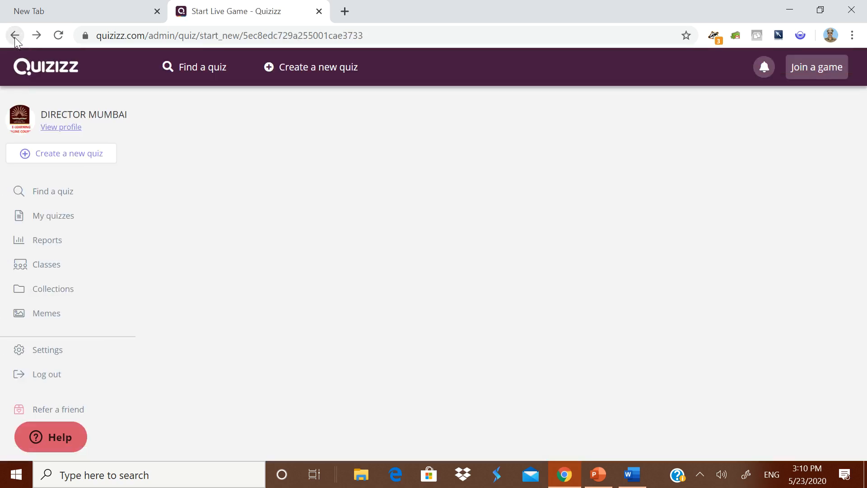
# - Return to the GENERAL QUIZ page, start assigning it as homework and set the completion deadline date to Jun 8th
pyautogui.click(15, 38)
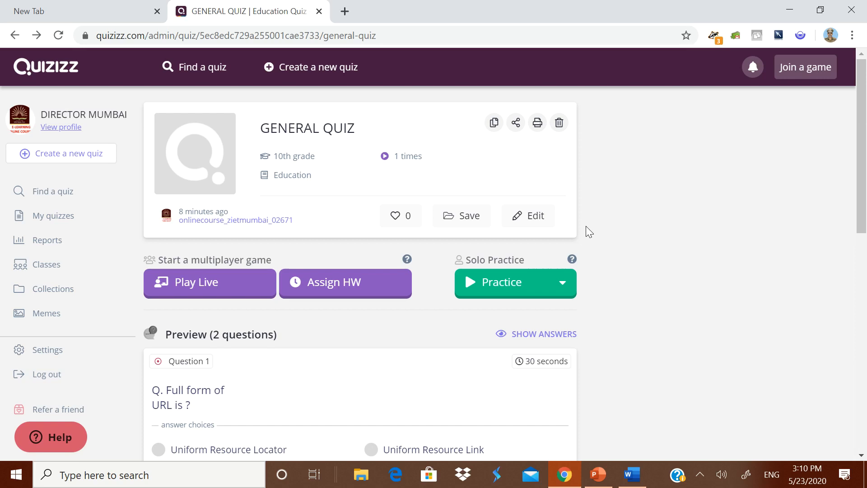
pyautogui.click(343, 284)
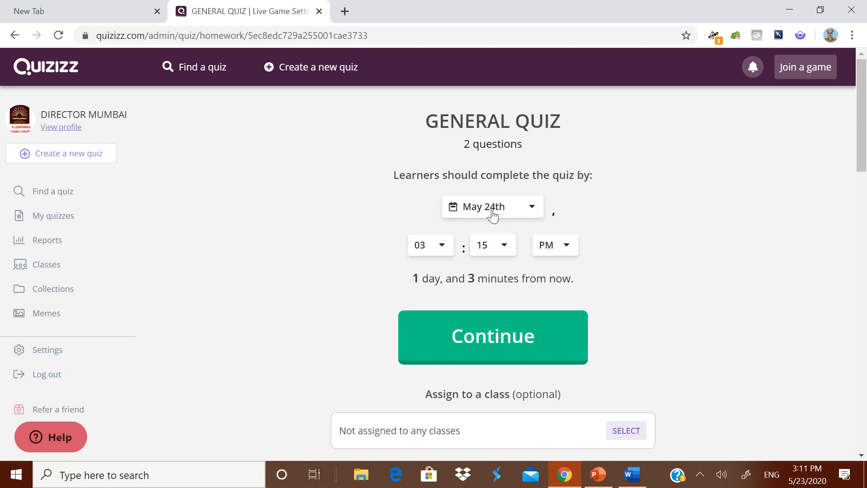
pyautogui.click(527, 209)
pyautogui.moveTo(538, 262); pyautogui.dragTo(541, 410)
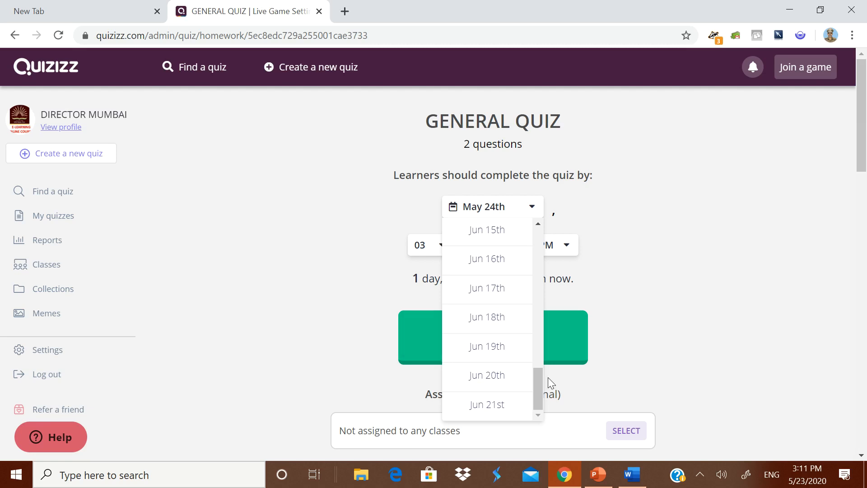
pyautogui.moveTo(538, 389); pyautogui.dragTo(539, 333)
pyautogui.click(499, 317)
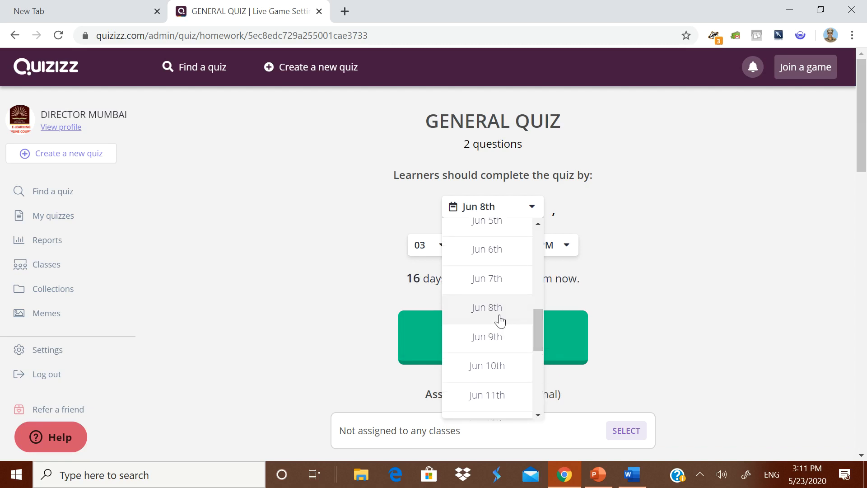
# - Set the hour of the homework deadline to 05 PM
pyautogui.click(441, 254)
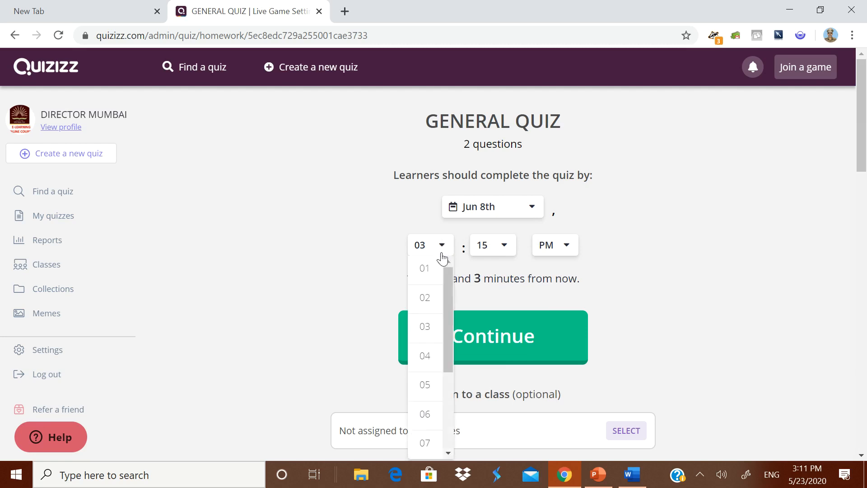
pyautogui.click(434, 360)
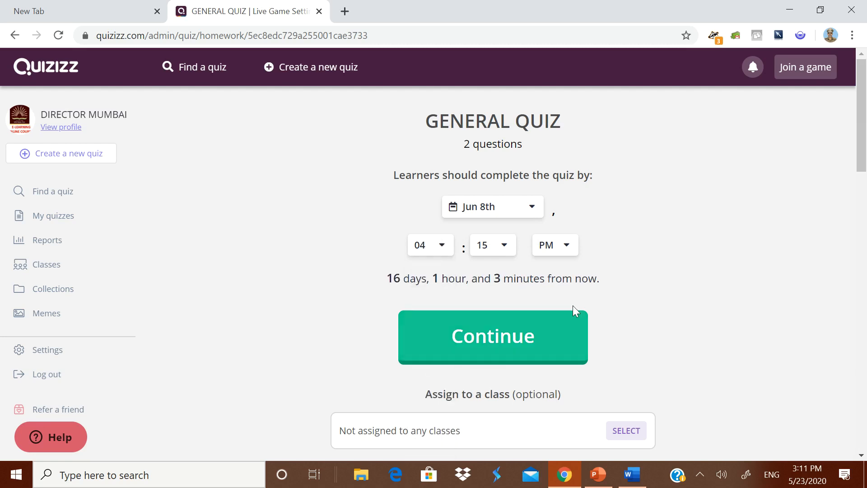
pyautogui.click(441, 252)
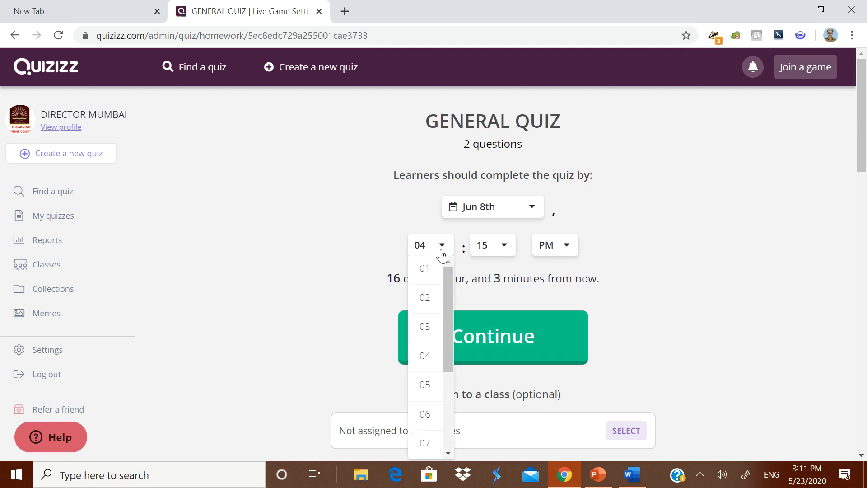
pyautogui.click(424, 385)
# - In the homework's gameplay settings, turn on Timer and turn off Power-ups, Play music and Show memes
pyautogui.scroll(-5, 623, 304)
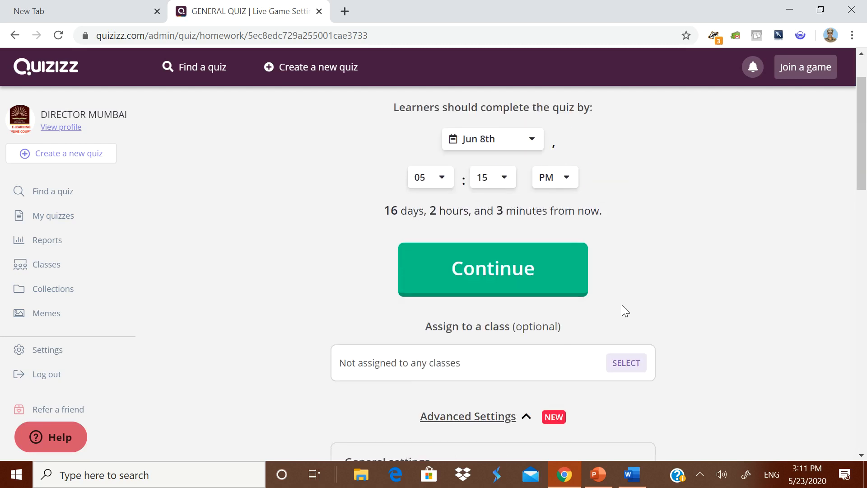
pyautogui.scroll(-5, 709, 243)
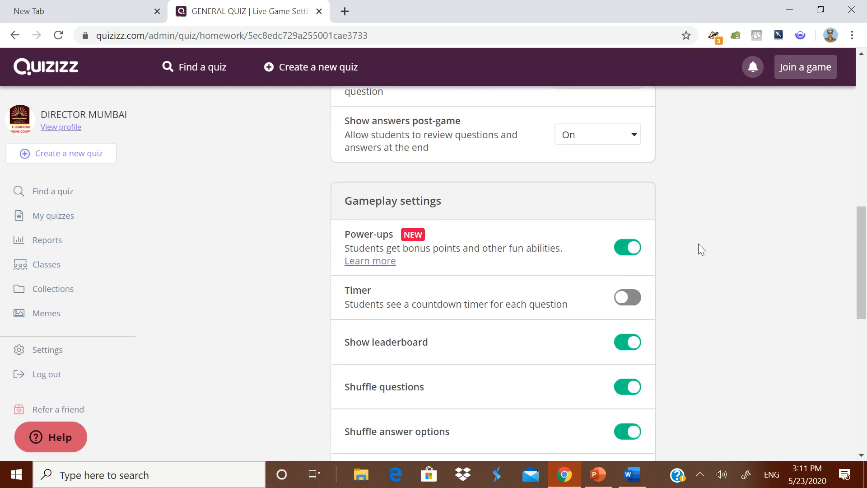
pyautogui.click(623, 300)
pyautogui.click(621, 253)
pyautogui.scroll(-3, 680, 279)
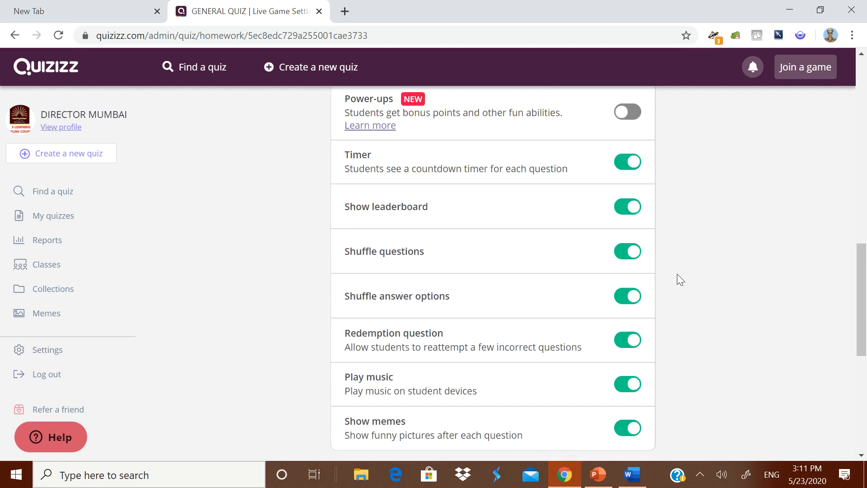
pyautogui.scroll(-2, 679, 274)
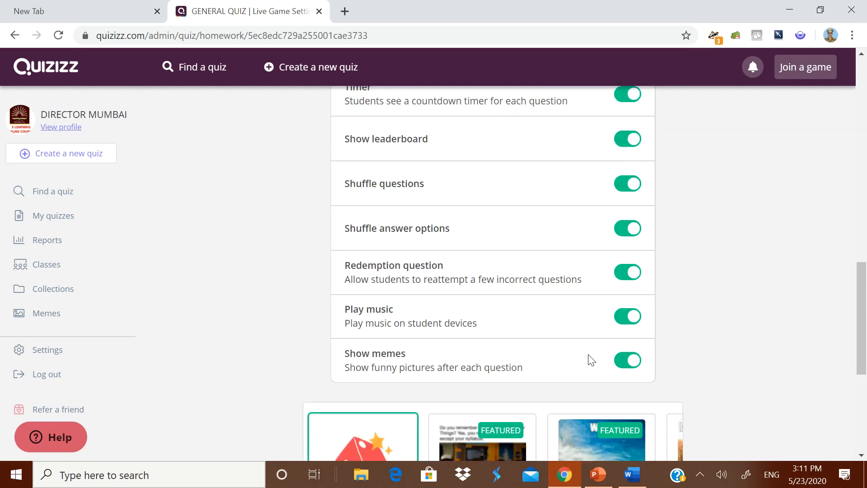
pyautogui.click(620, 322)
pyautogui.click(624, 366)
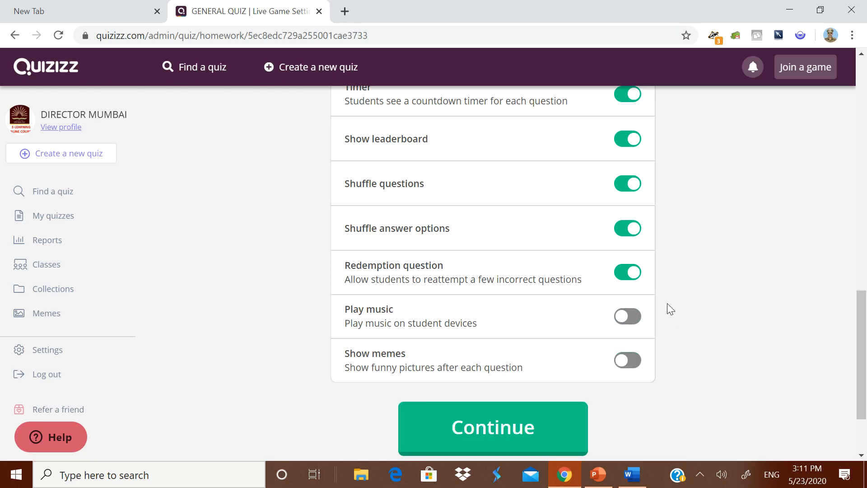
# - Continue to assign the homework and highlight the join code on the participant invitation page
pyautogui.scroll(2, 668, 298)
pyautogui.scroll(6, 670, 260)
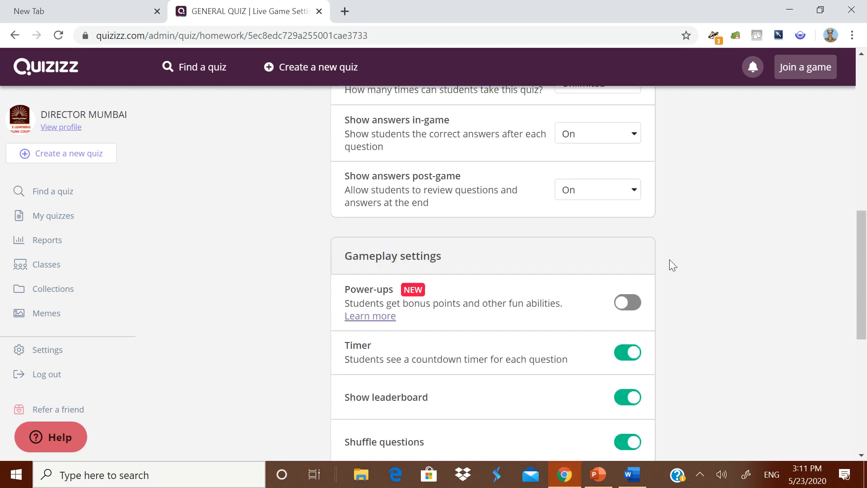
pyautogui.scroll(5, 669, 259)
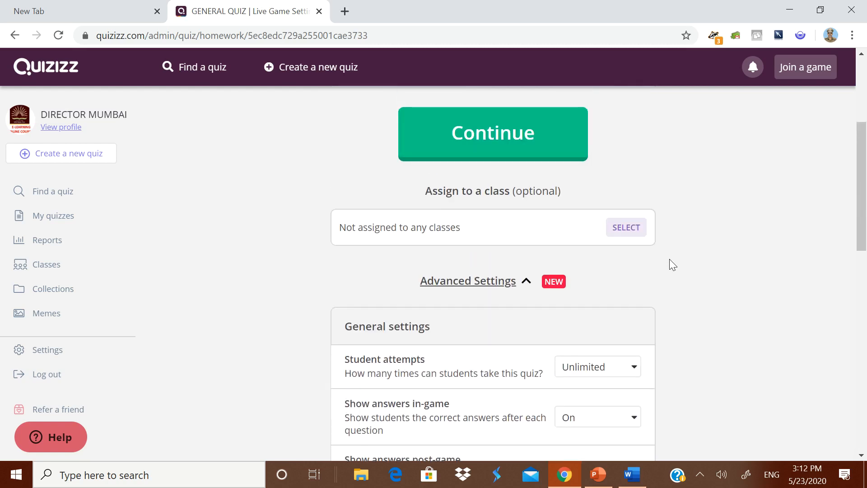
pyautogui.scroll(3, 667, 256)
pyautogui.click(553, 274)
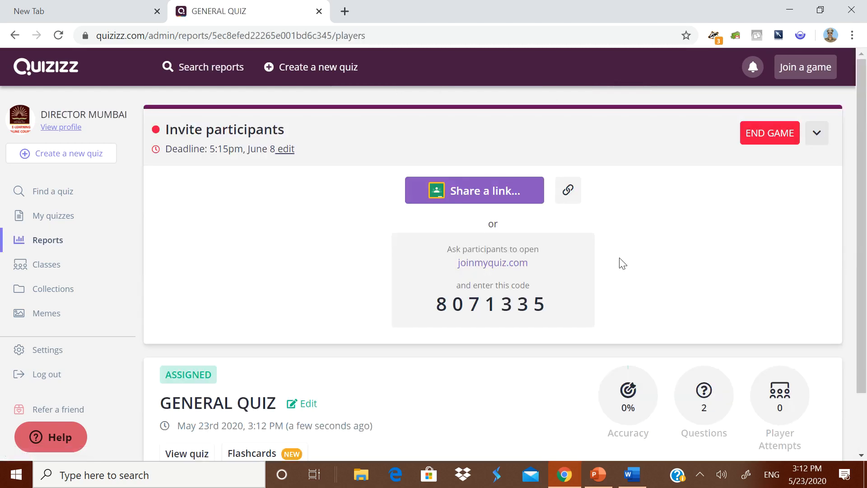
pyautogui.moveTo(557, 304); pyautogui.dragTo(433, 307)
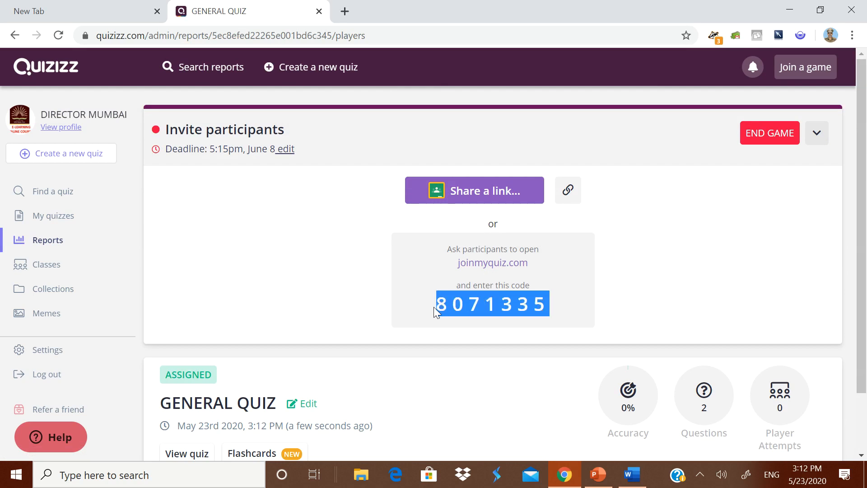
pyautogui.click(619, 292)
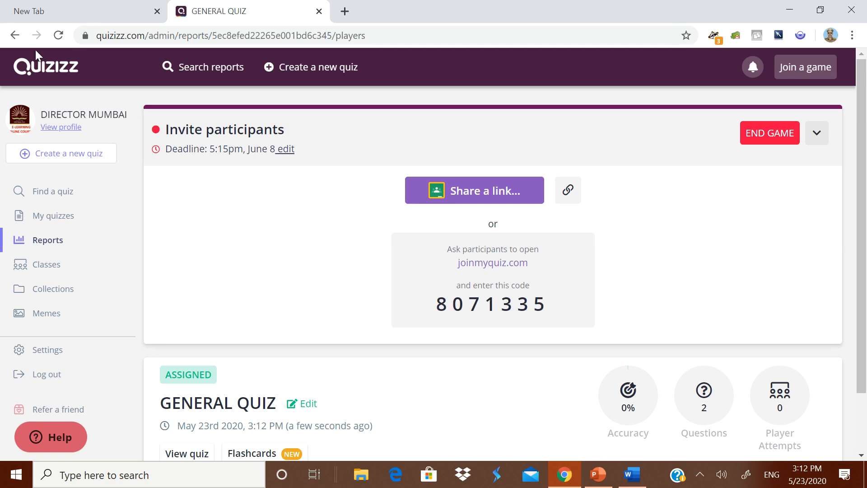
# - Go back to the GENERAL QUIZ page, copy its URL through the other sharing options and close the sharing dialog
pyautogui.click(17, 40)
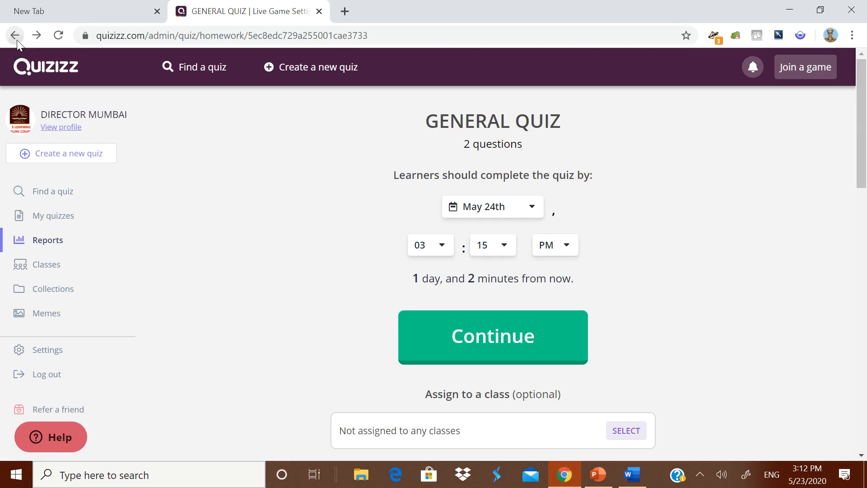
pyautogui.click(17, 40)
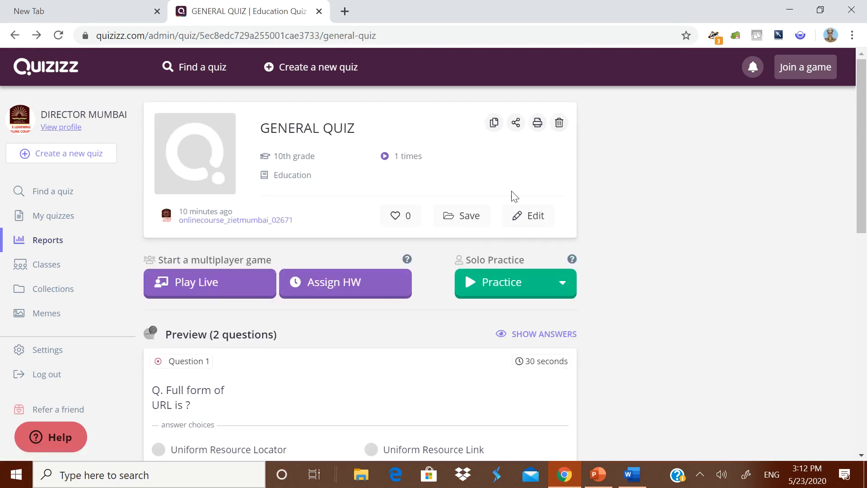
pyautogui.click(516, 123)
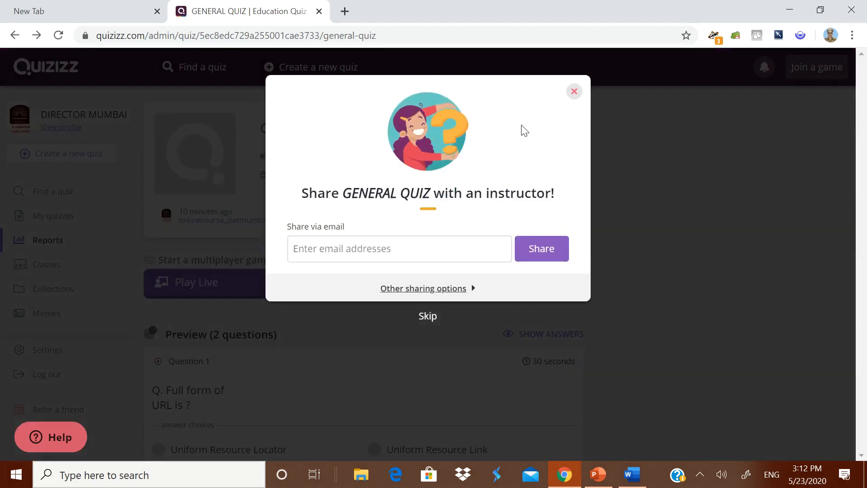
pyautogui.click(442, 293)
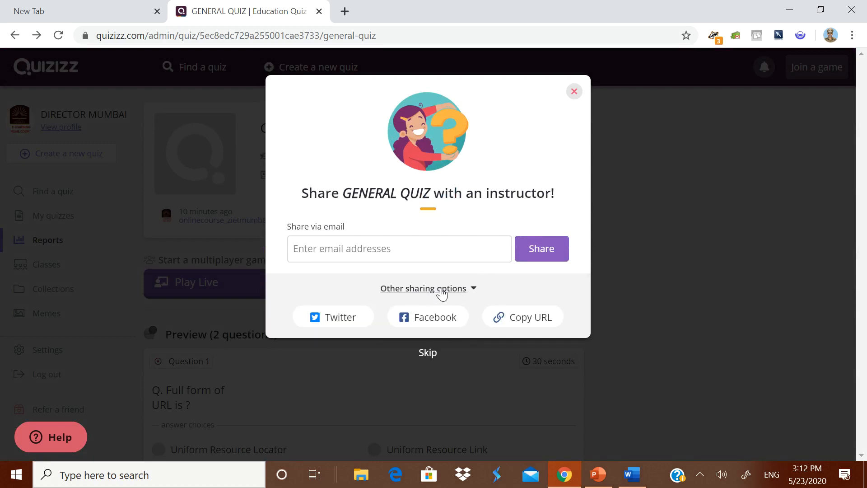
pyautogui.click(516, 325)
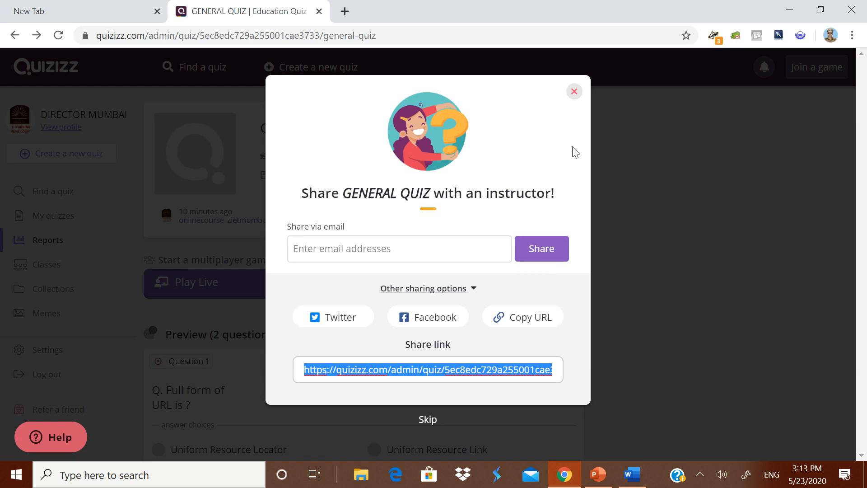
pyautogui.click(575, 91)
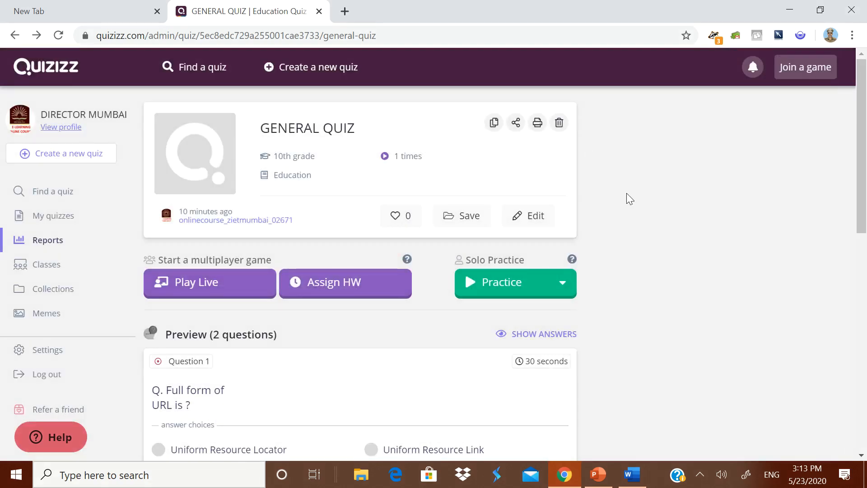
# - Look through My quizzes and the reports list, and open the report of the live GENERAL QUIZ game
pyautogui.click(63, 223)
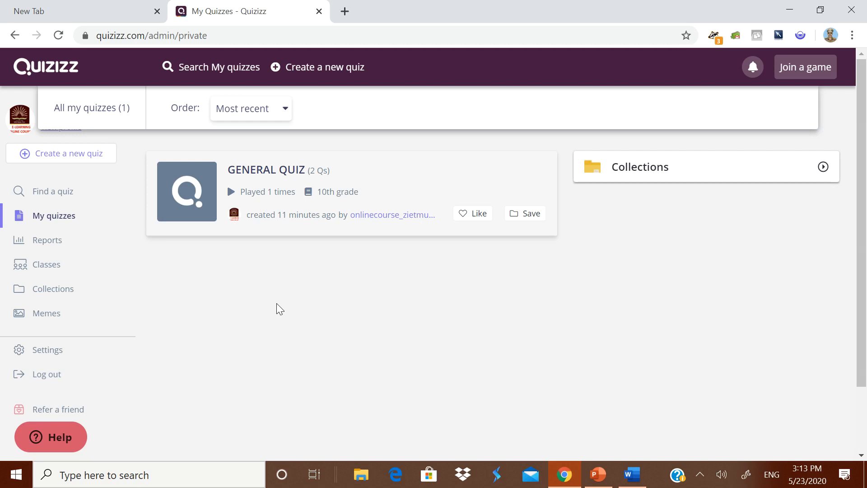
pyautogui.click(50, 240)
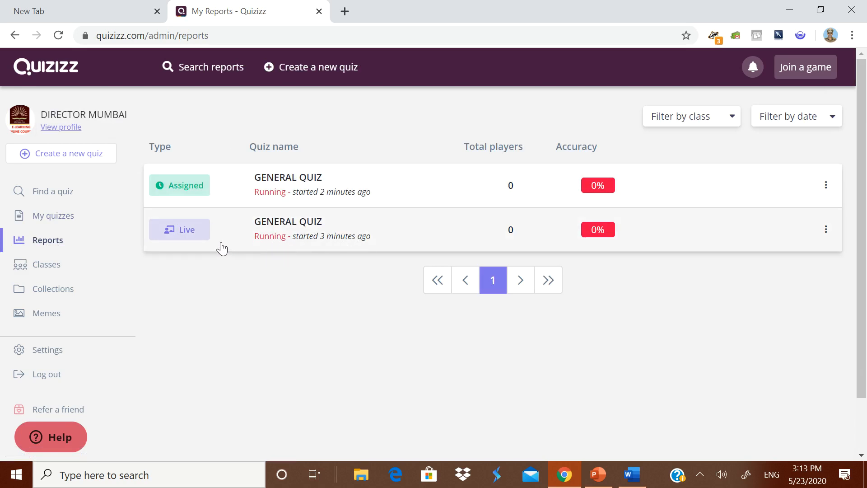
pyautogui.click(294, 224)
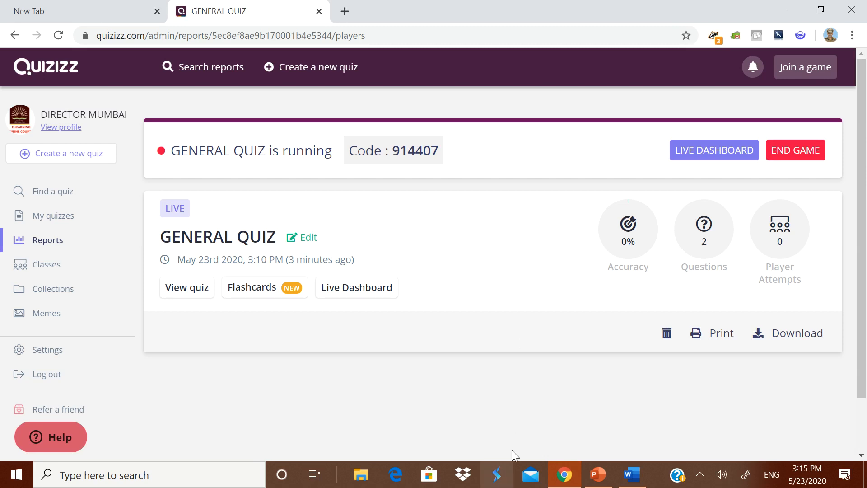
# - Switch to the PowerPoint presentation about the online quiz
pyautogui.click(598, 474)
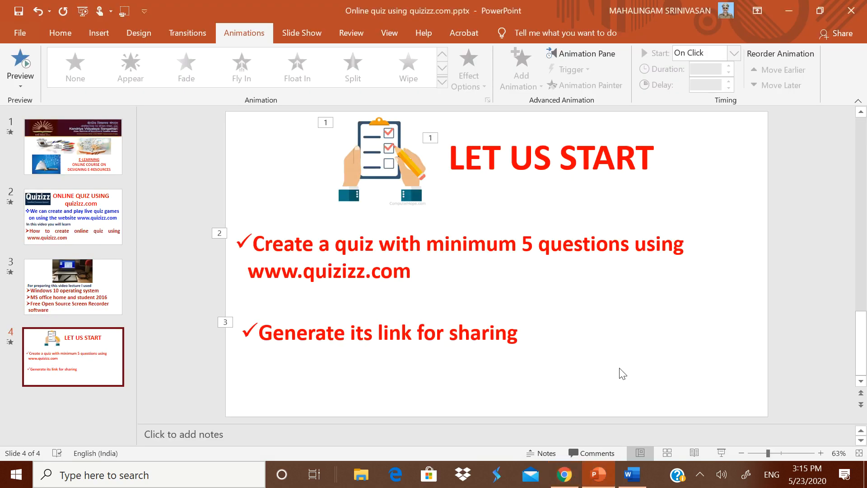